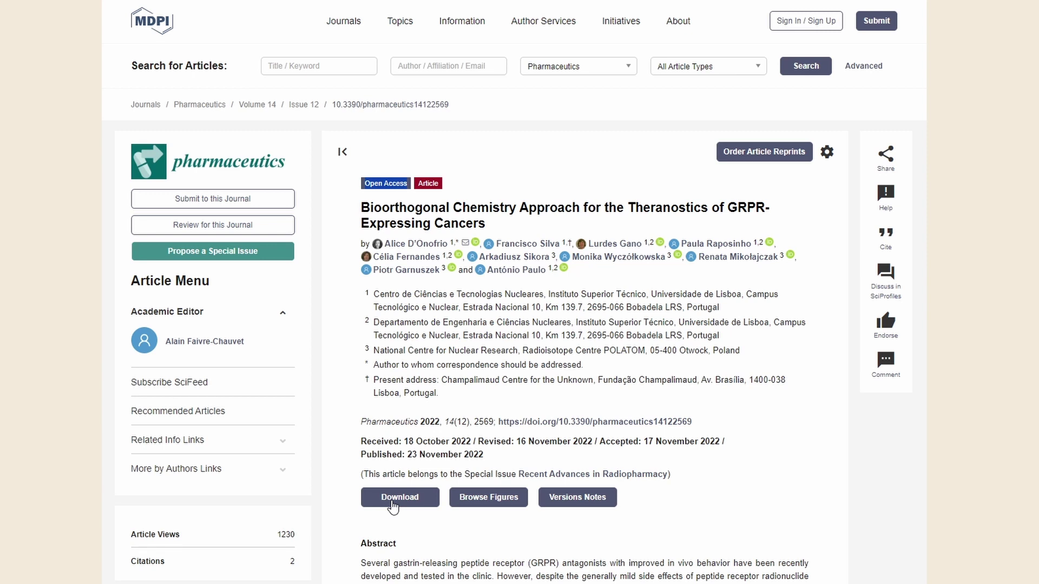
# - Download the article's PDF from the publisher's page to the Desktop as pharmaceutics-14-02569.pdf
pyautogui.click(394, 503)
pyautogui.click(394, 518)
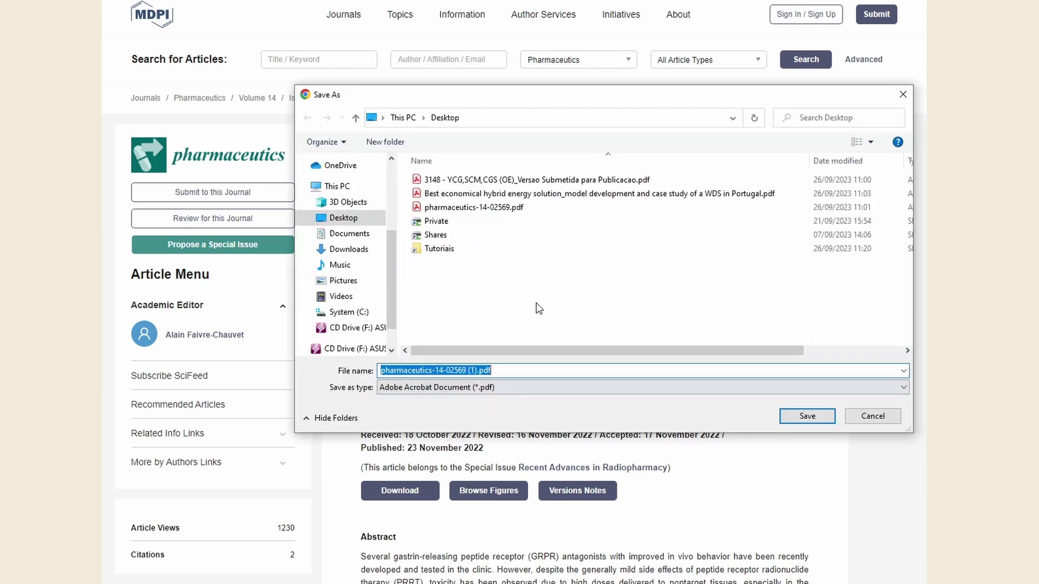
pyautogui.click(525, 209)
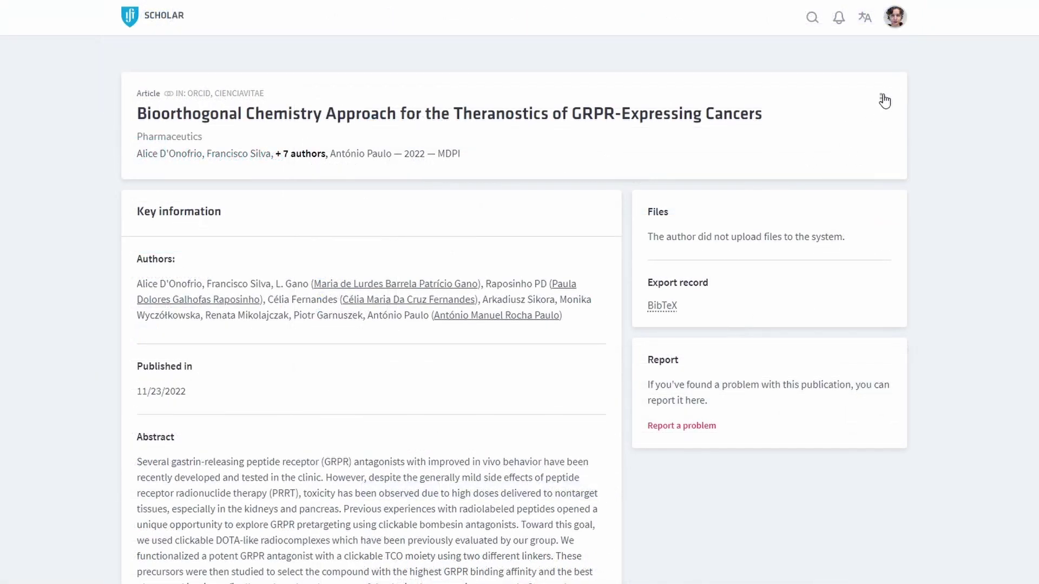
# - Open the Bioorthogonal Chemistry publication record for editing and add pharmaceutics-14-02569.pdf from the desktop to its files
pyautogui.click(883, 100)
pyautogui.click(846, 131)
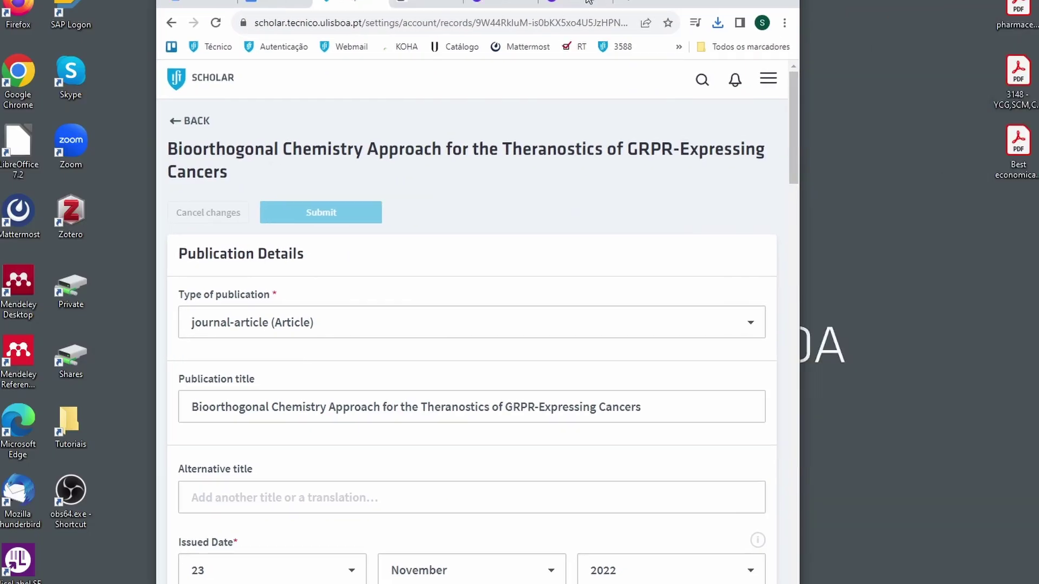
pyautogui.moveTo(584, 9); pyautogui.dragTo(2, 120)
pyautogui.scroll(-20, 348, 379)
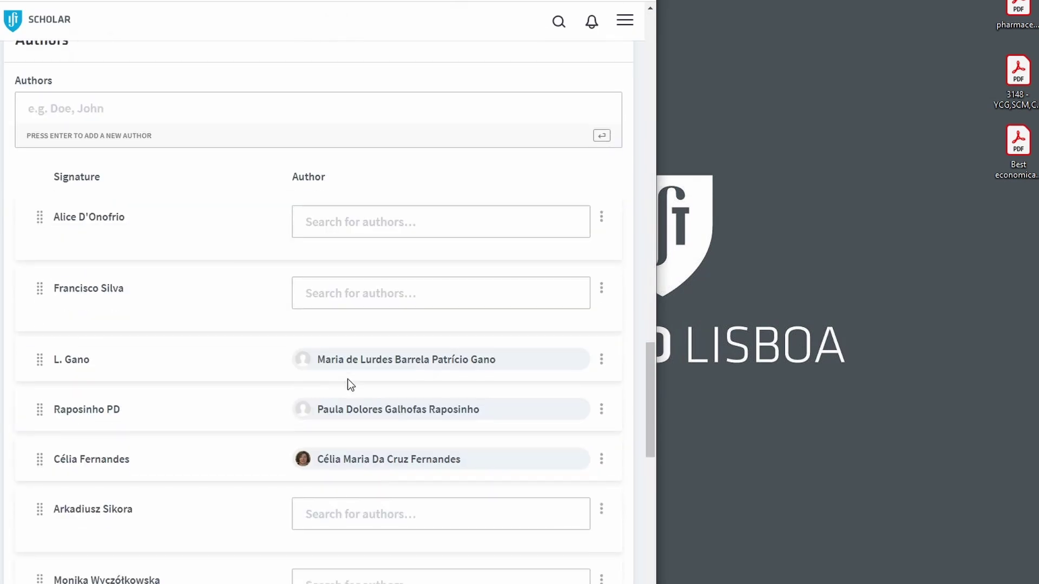
pyautogui.scroll(-3, 348, 382)
pyautogui.scroll(4, 357, 357)
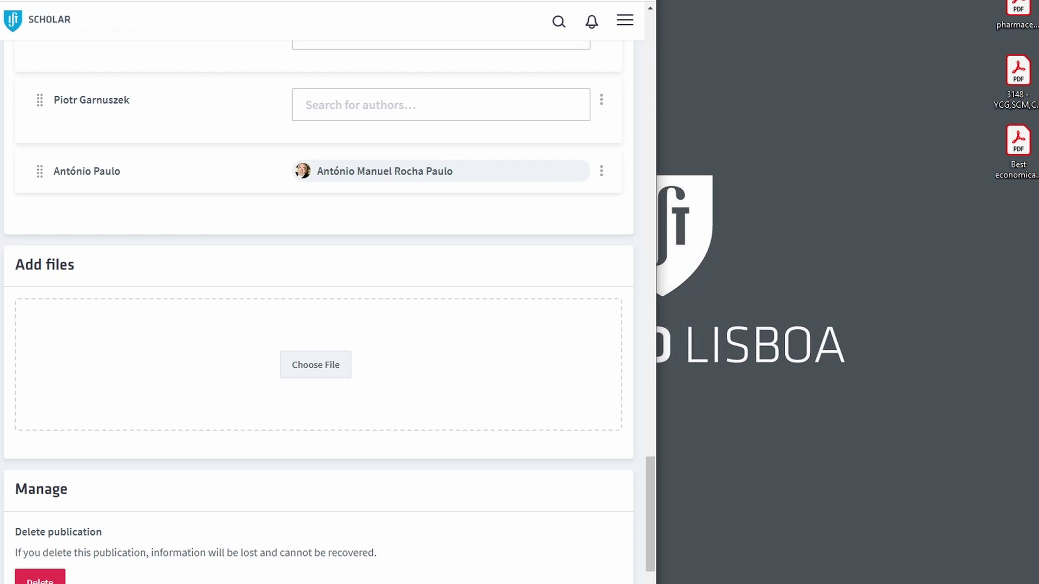
pyautogui.moveTo(1020, 10); pyautogui.dragTo(349, 363)
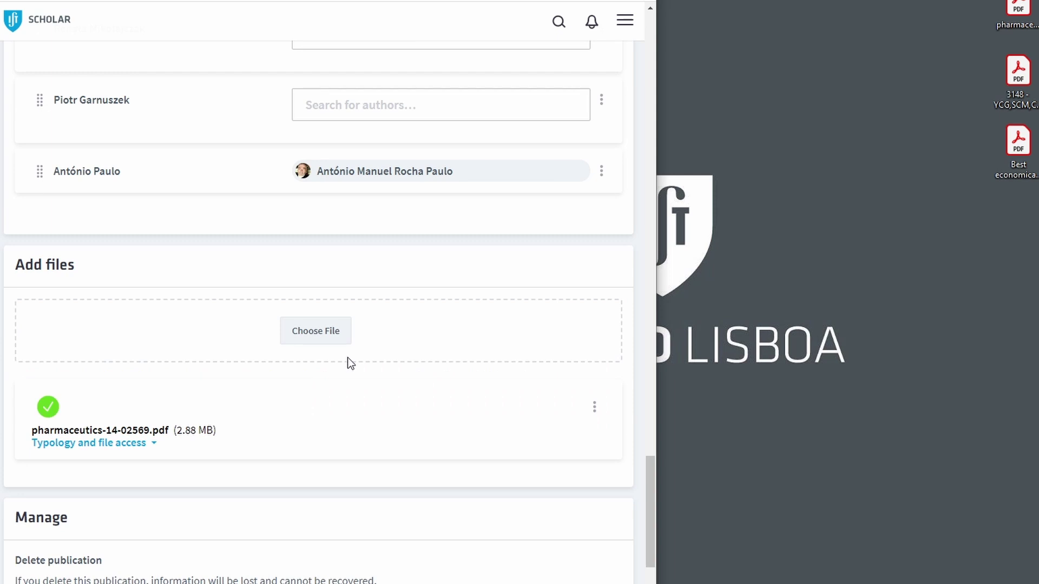
# - Set the uploaded PDF's type of file to Full Text and its file access to Open access
pyautogui.click(146, 448)
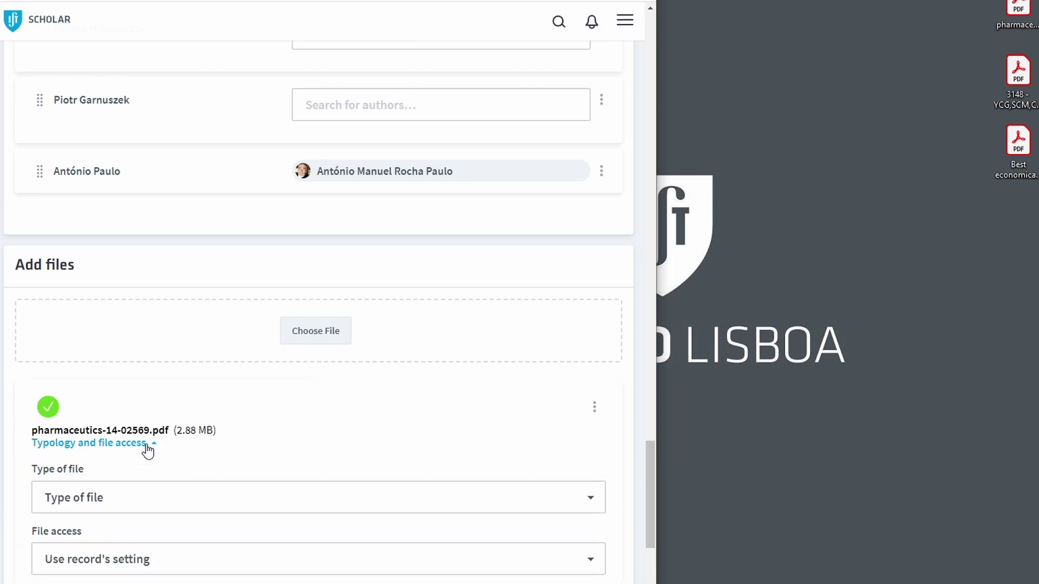
pyautogui.scroll(-3, 194, 411)
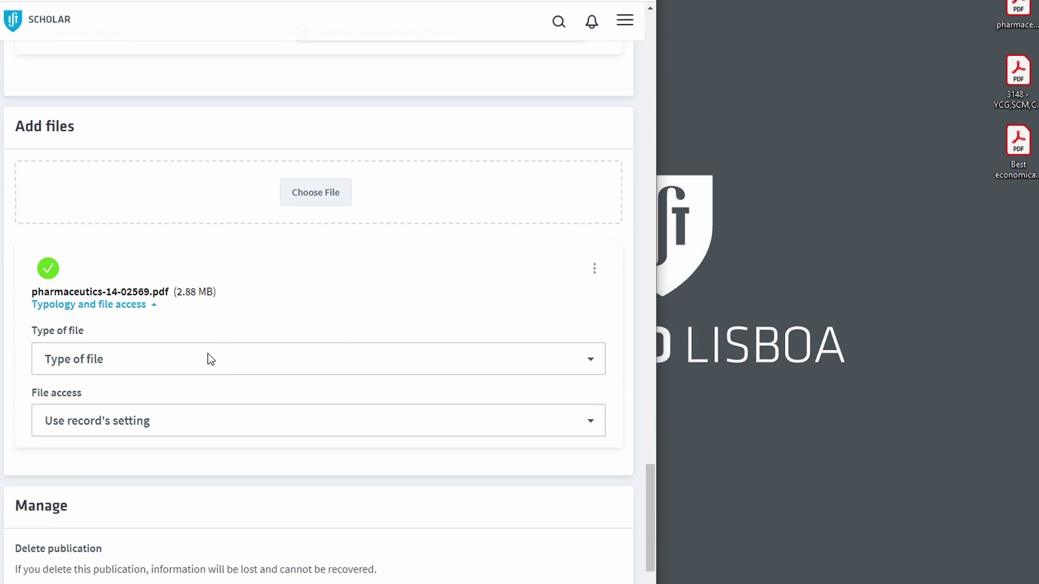
pyautogui.click(211, 360)
pyautogui.click(171, 399)
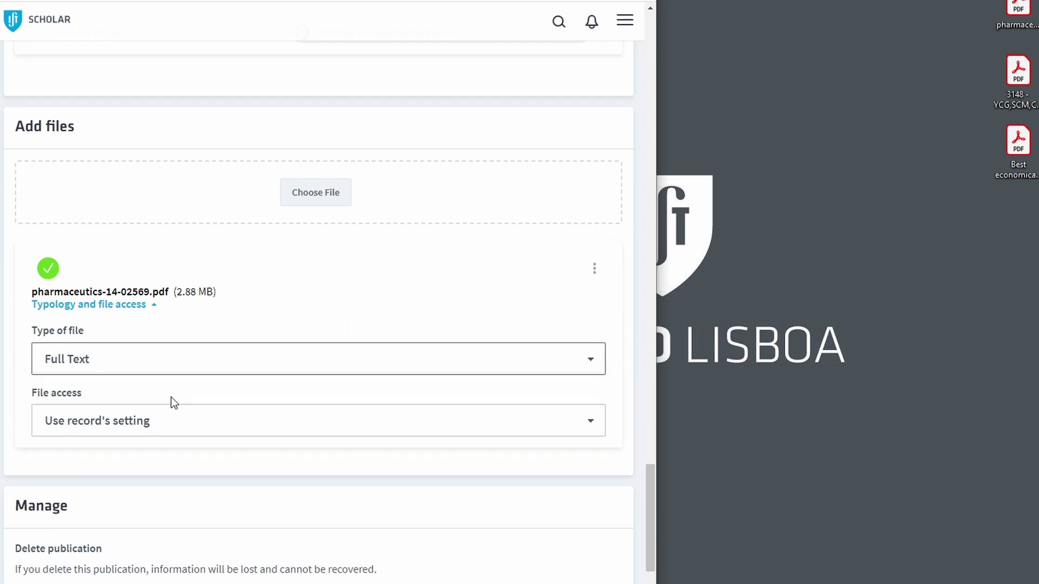
pyautogui.click(164, 418)
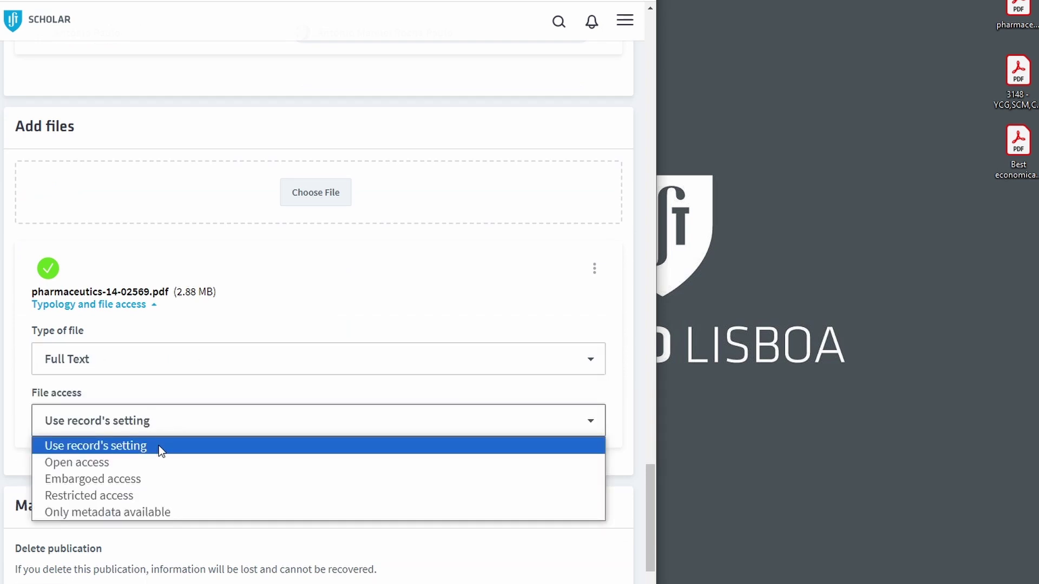
pyautogui.click(157, 462)
# - Set the publication's rights type to Open access
pyautogui.scroll(10, 351, 407)
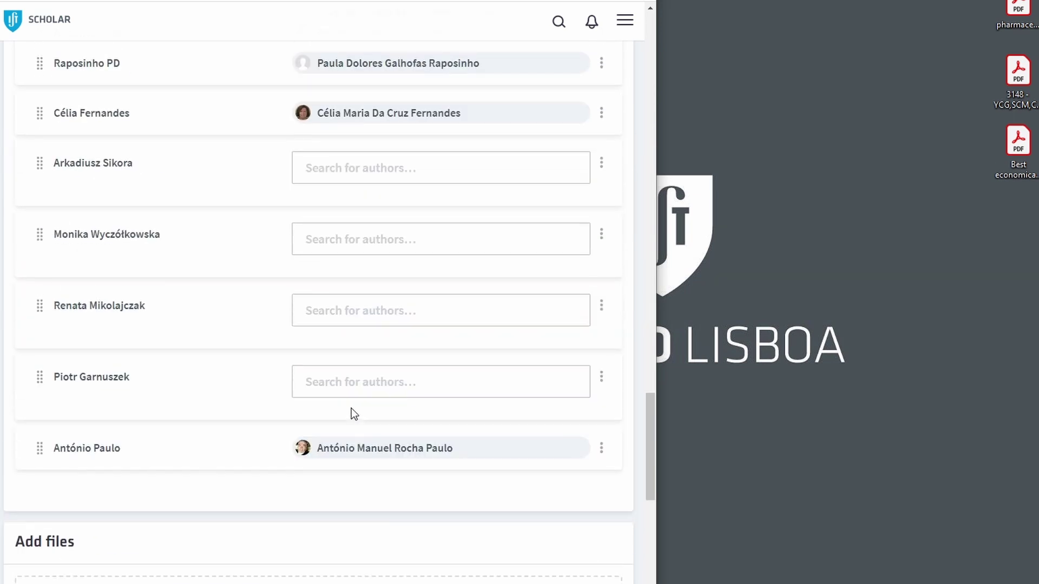
pyautogui.scroll(10, 352, 409)
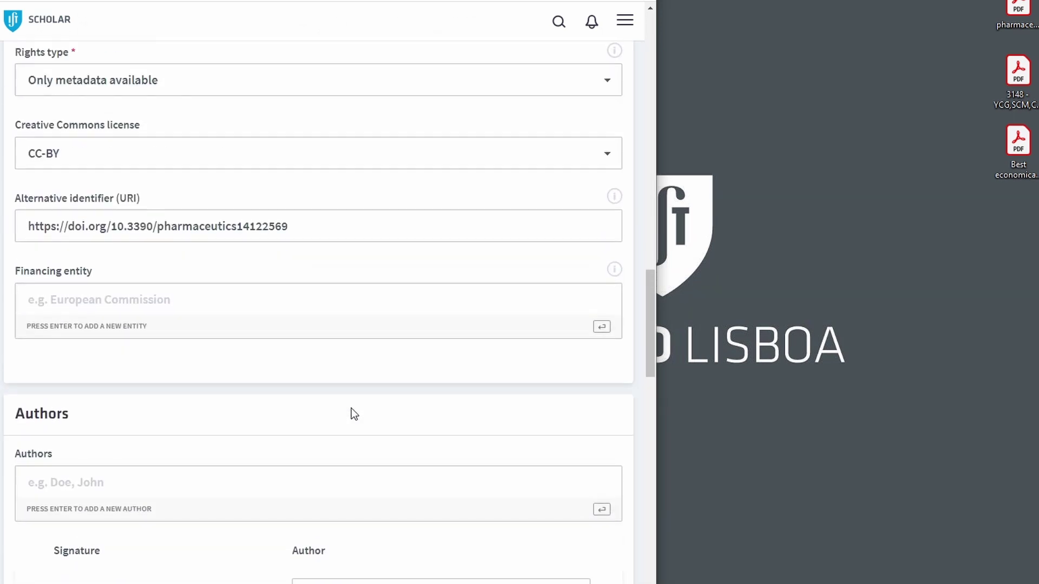
pyautogui.scroll(2, 352, 414)
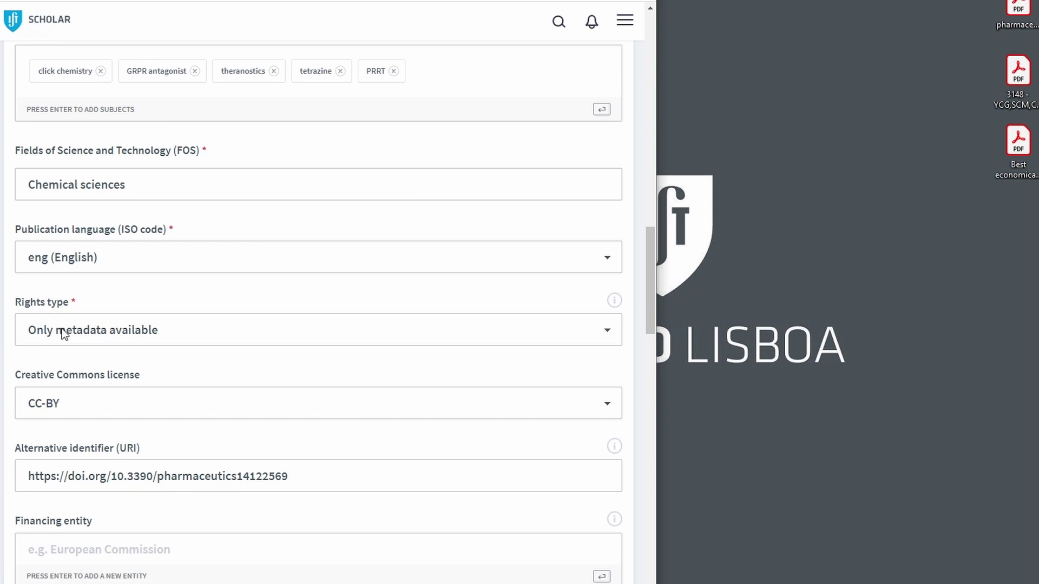
pyautogui.click(106, 330)
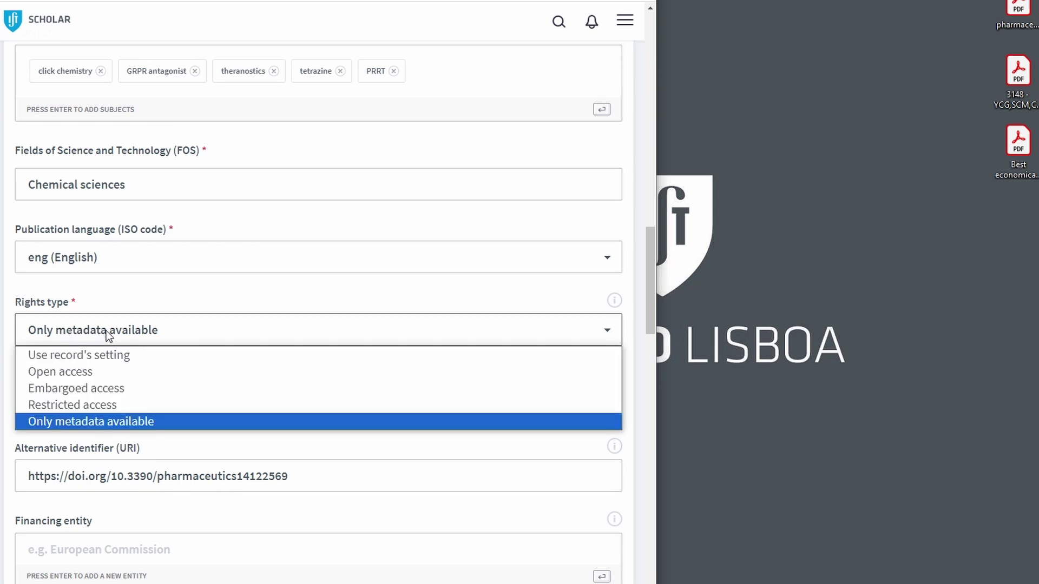
pyautogui.click(88, 371)
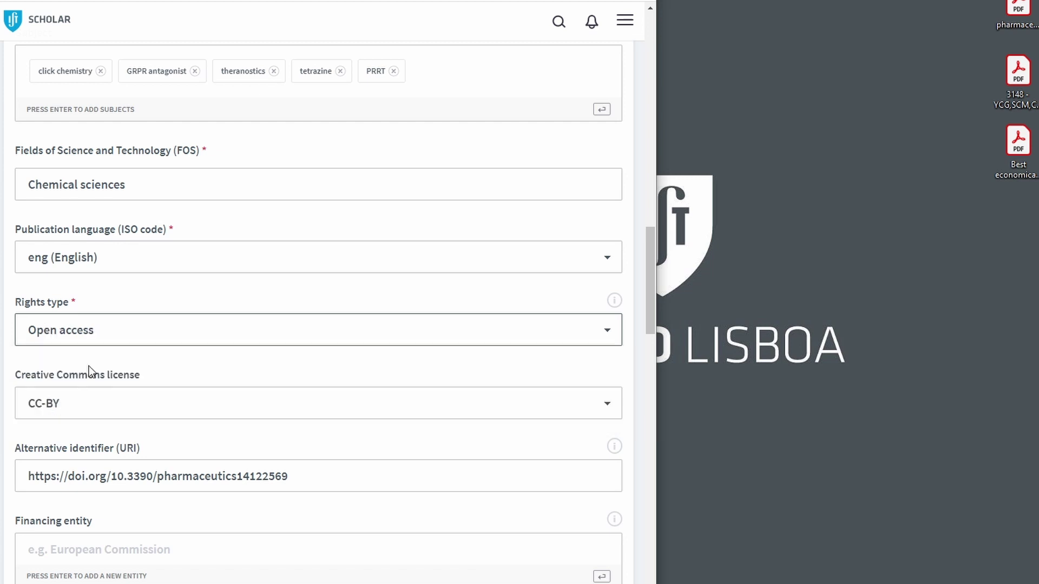
pyautogui.scroll(-1, 151, 430)
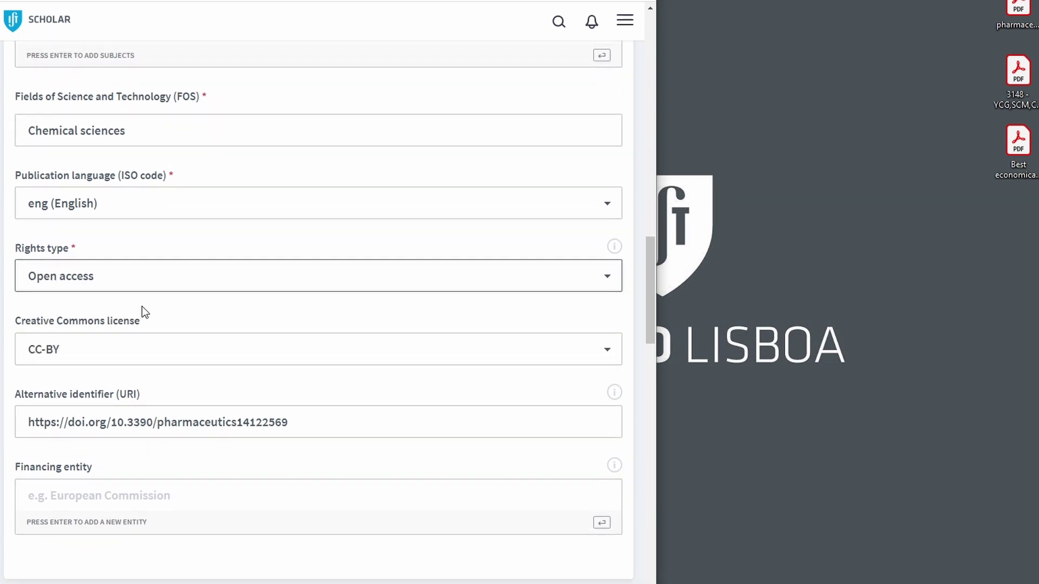
# - Set the publication version to VoR (Version of Record), submit the changes and leave the edit form
pyautogui.scroll(4, 142, 306)
pyautogui.scroll(12, 141, 306)
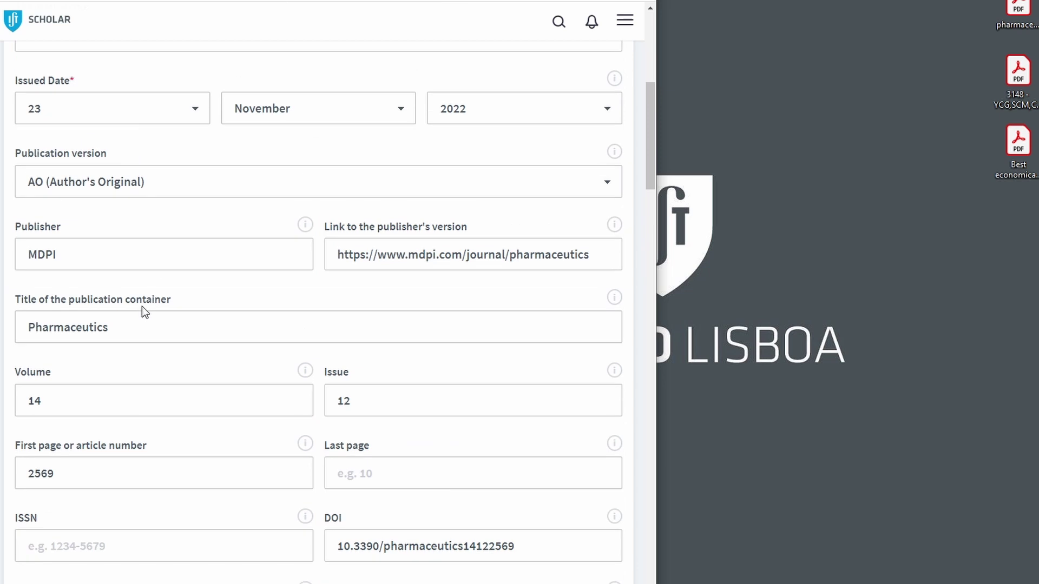
pyautogui.scroll(4, 143, 319)
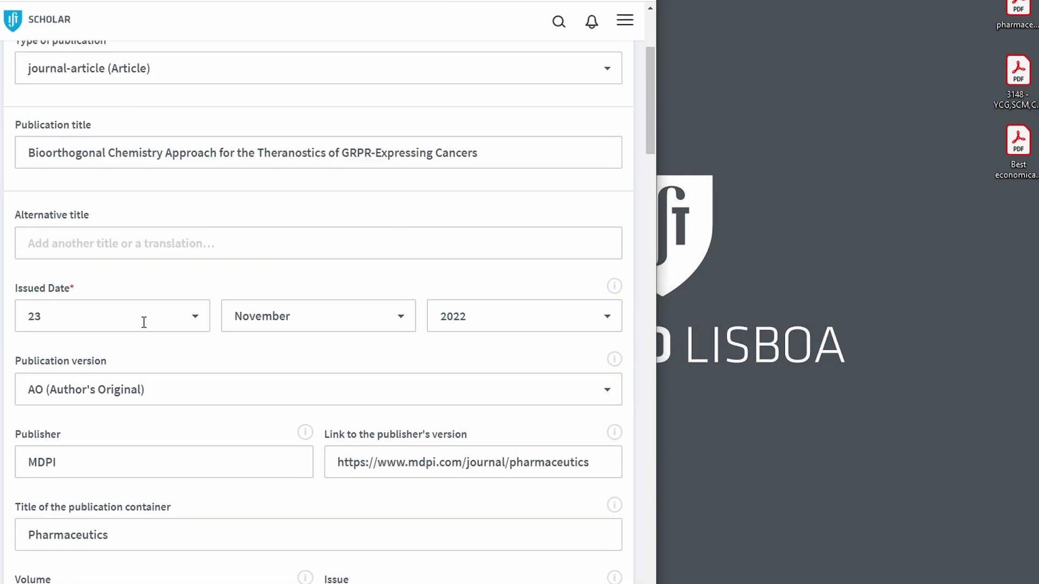
pyautogui.click(125, 390)
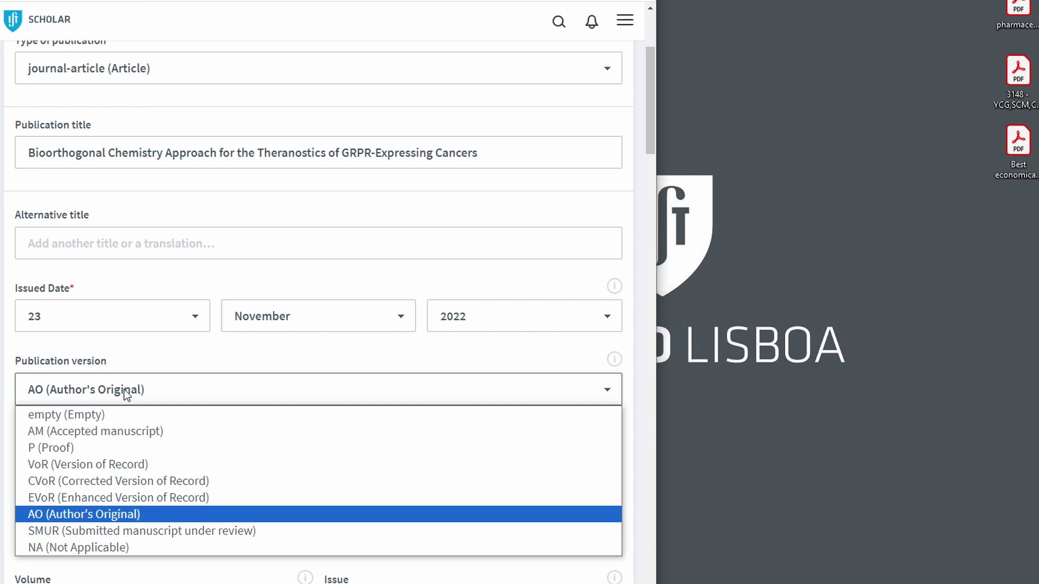
pyautogui.click(121, 466)
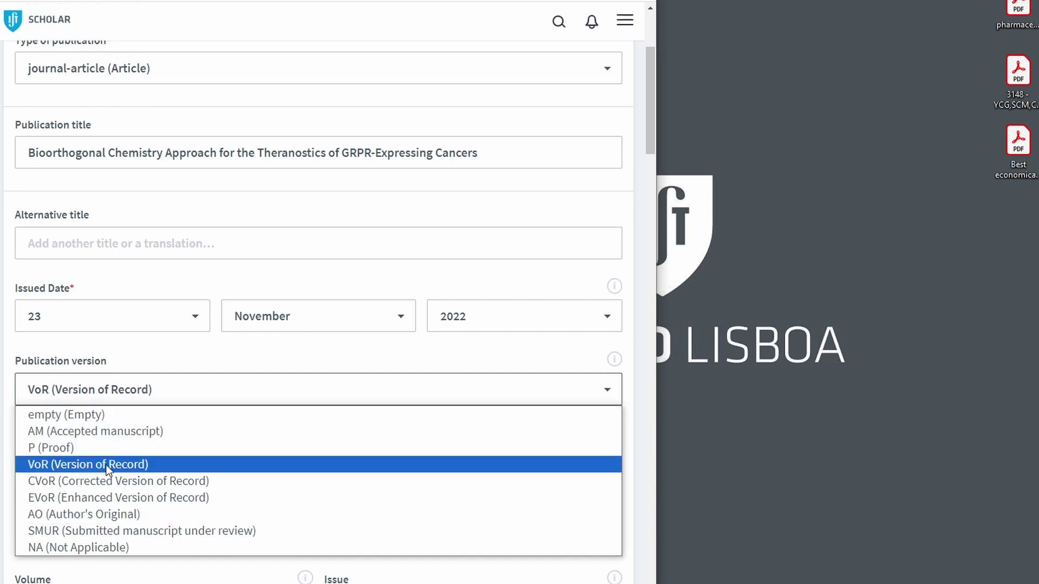
pyautogui.scroll(4, 152, 379)
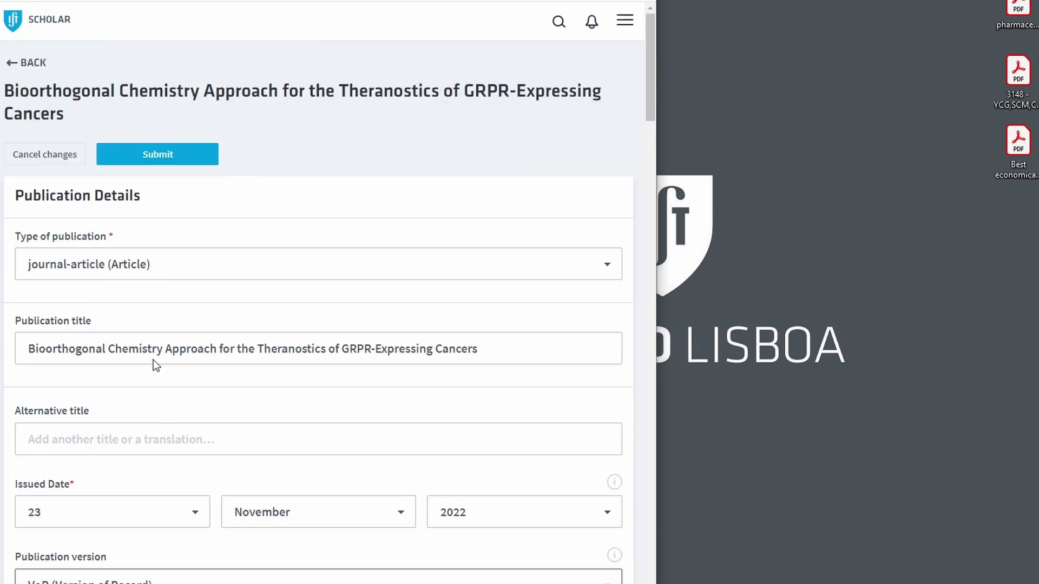
pyautogui.click(157, 151)
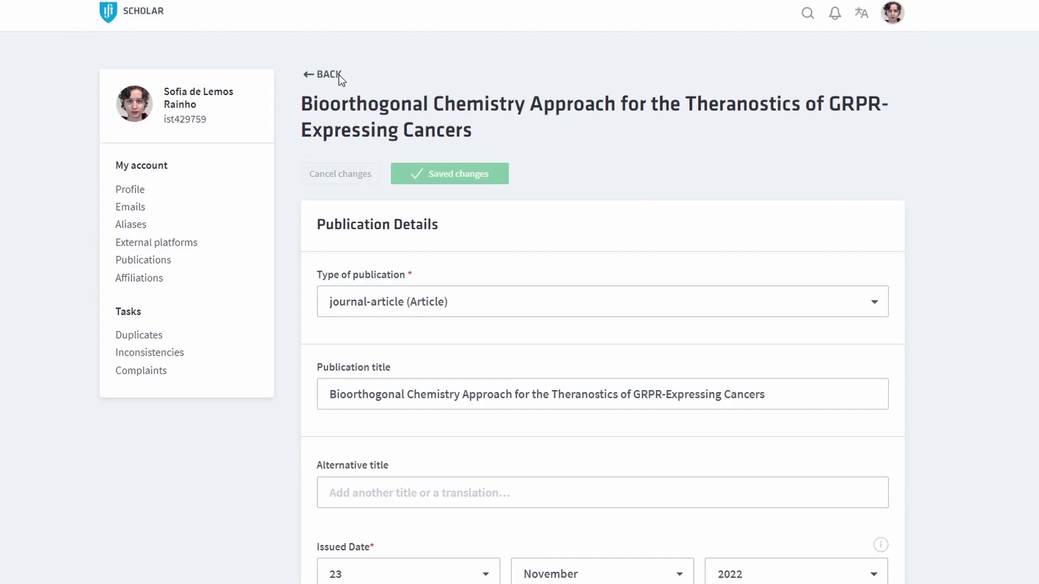
pyautogui.click(338, 75)
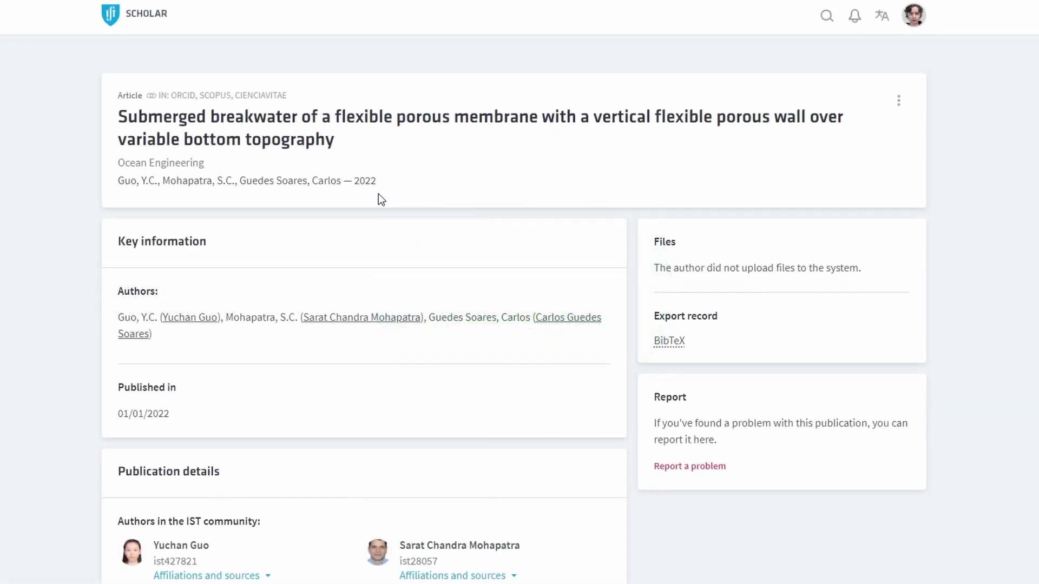
# - Review the Submerged breakwater record's year and publication details, and check the publisher's article page through its DOI
pyautogui.moveTo(344, 180); pyautogui.dragTo(403, 180)
pyautogui.click(236, 422)
pyautogui.scroll(-10, 300, 342)
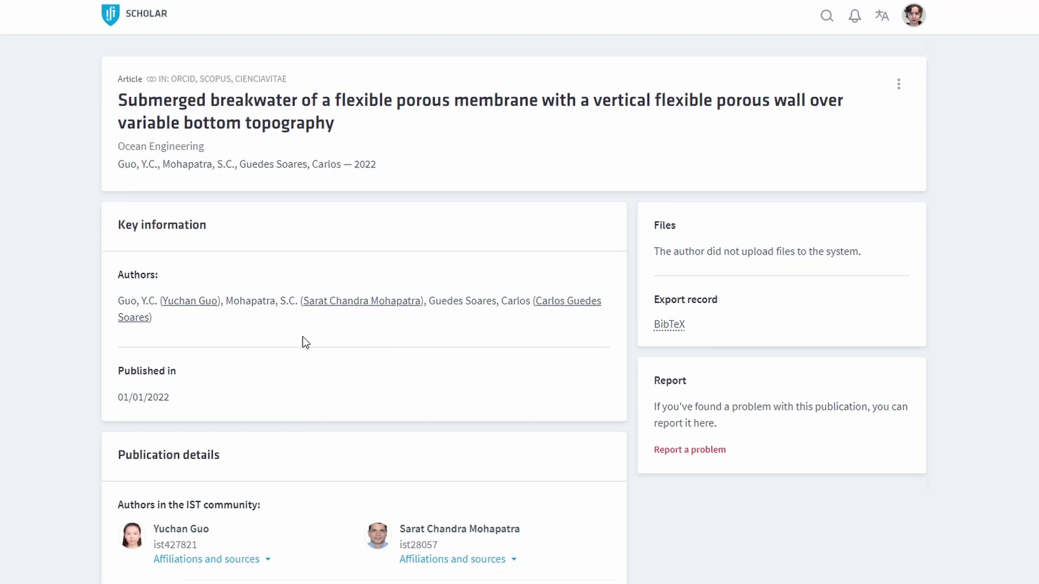
pyautogui.scroll(-3, 301, 341)
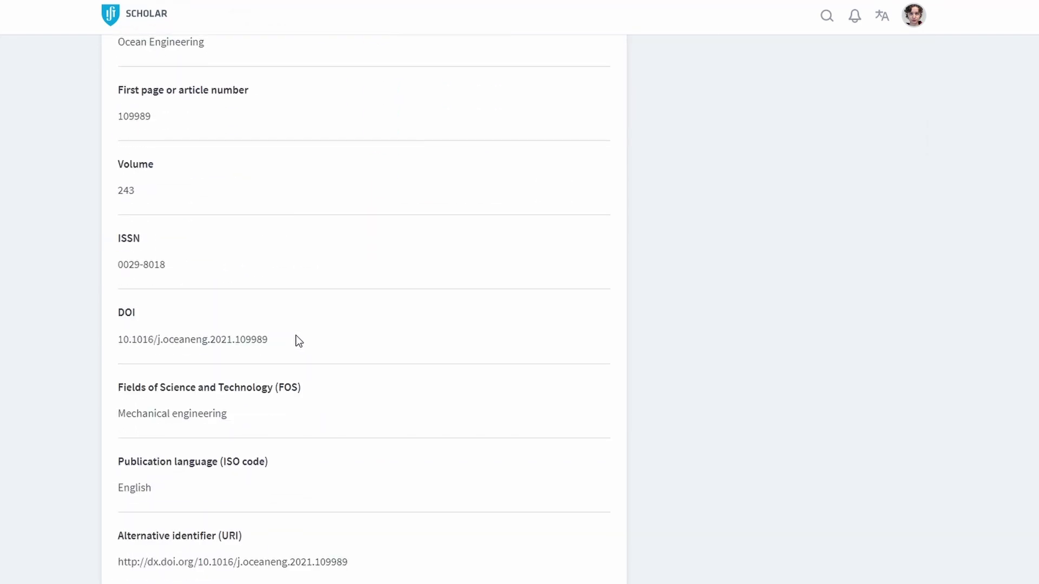
pyautogui.click(233, 342)
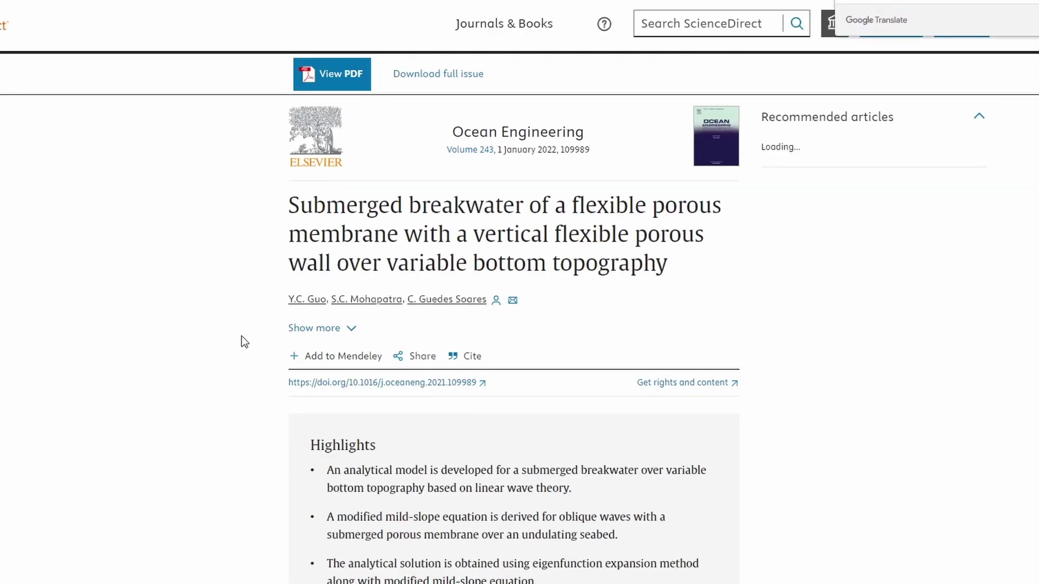
pyautogui.scroll(-1, 544, 345)
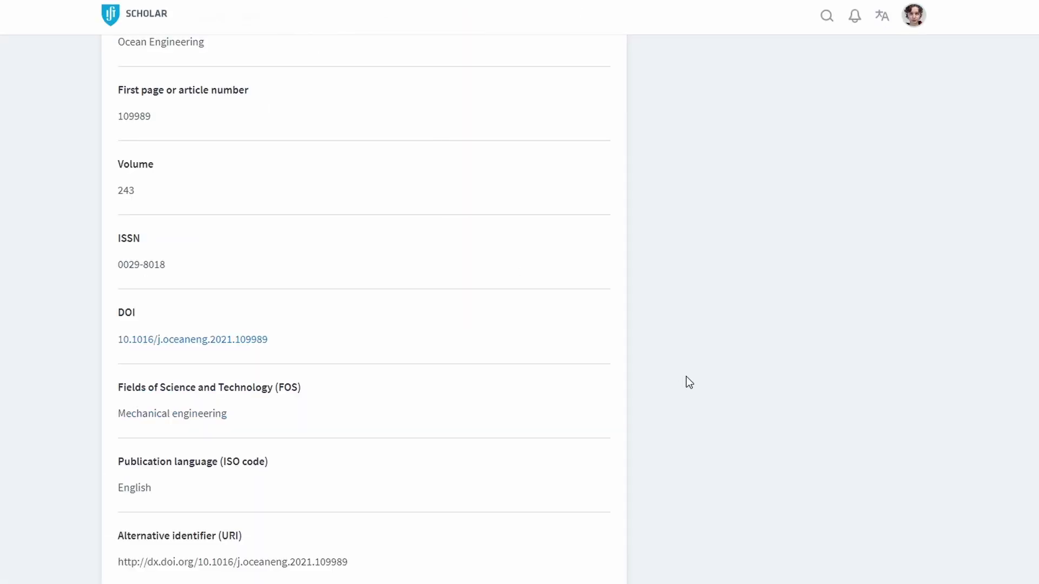
pyautogui.scroll(14, 686, 376)
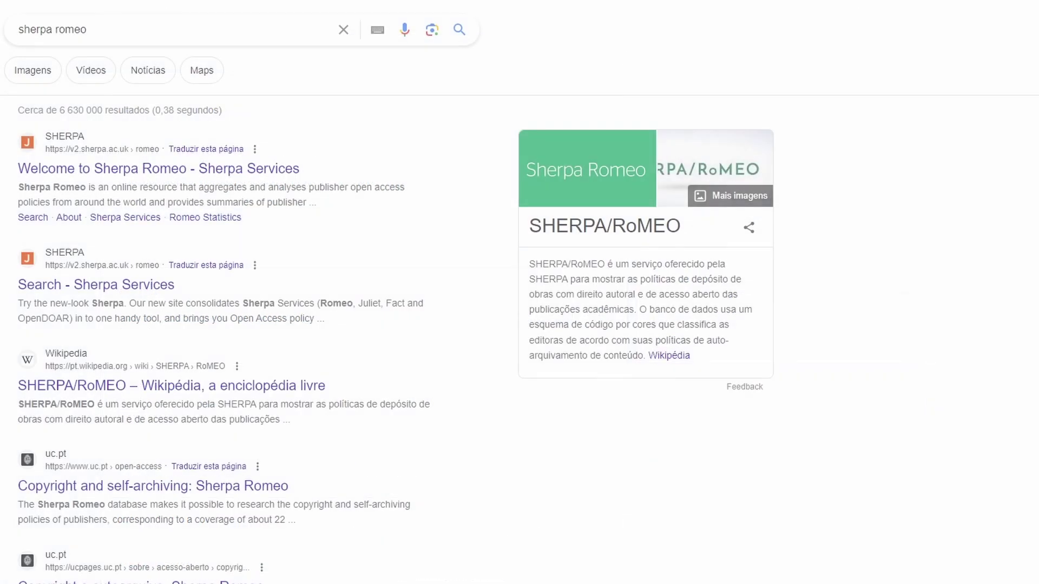
# - Open the Sherpa Romeo website from the search results and go to the new-look Sherpa Services site
pyautogui.click(195, 170)
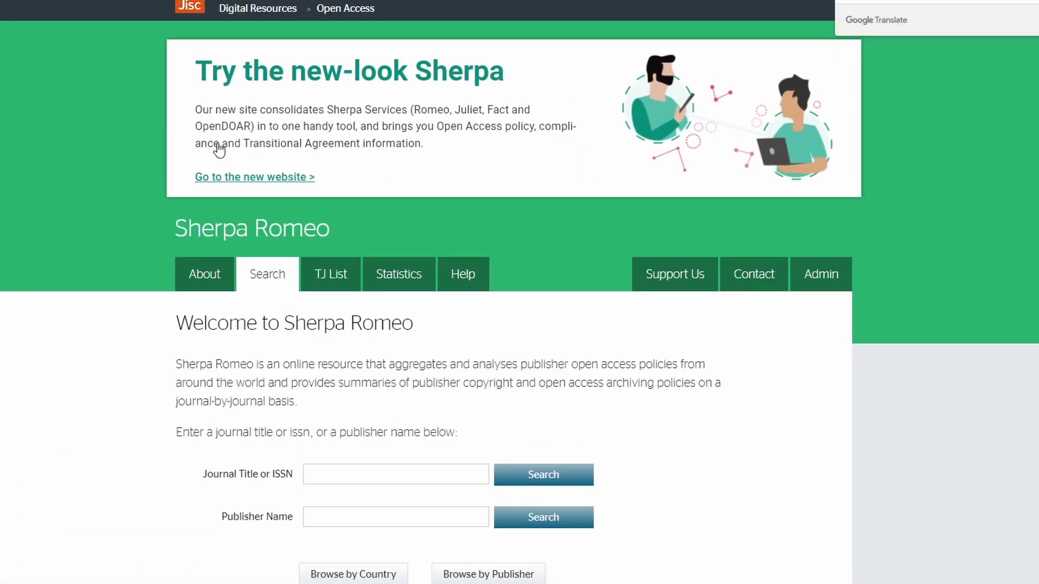
pyautogui.click(299, 81)
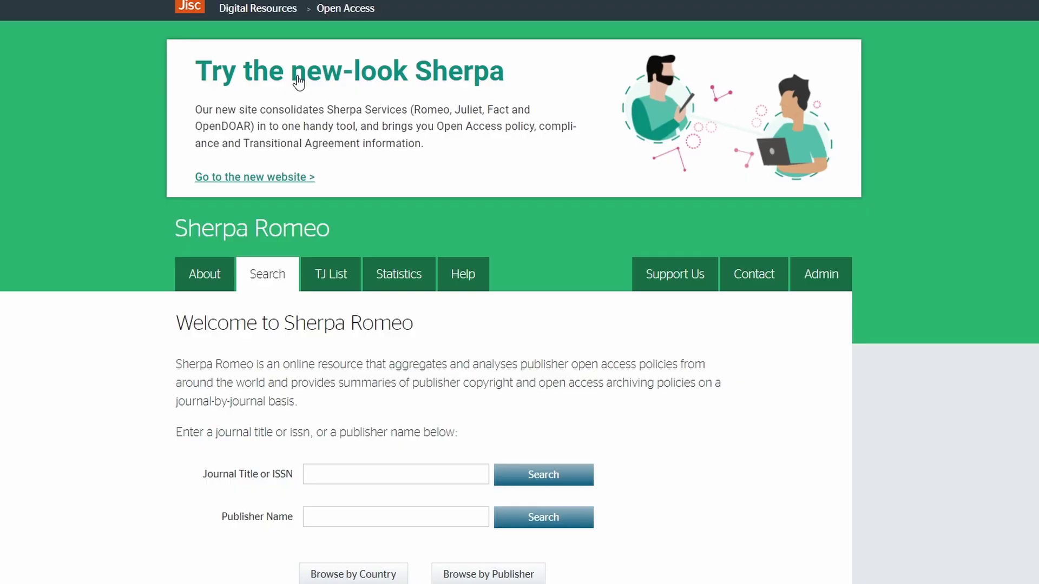
pyautogui.scroll(-2, 261, 249)
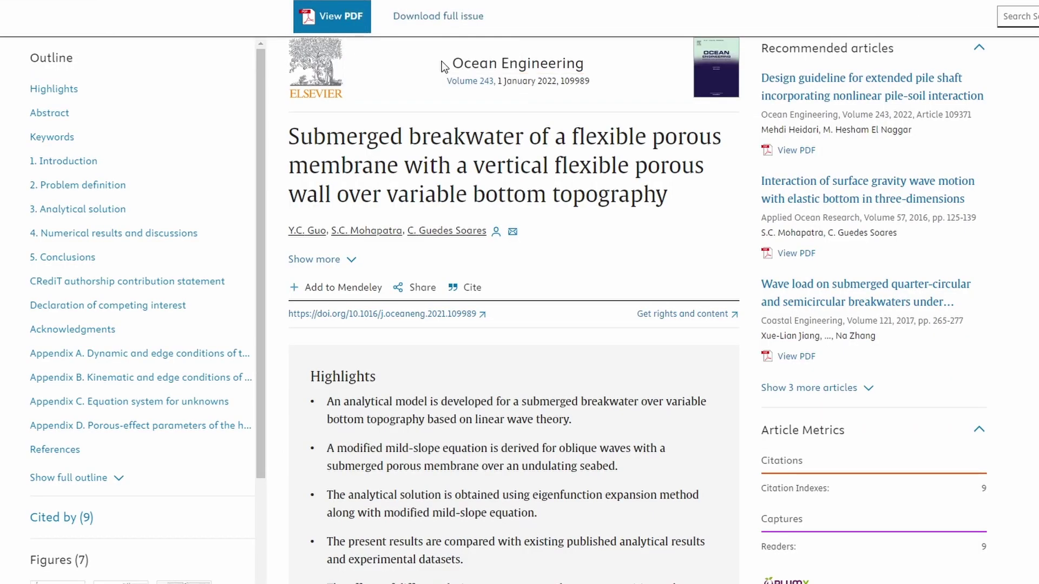
# - Take the journal title from the publisher's article page and search Sherpa Services for "Ocean Engineering"
pyautogui.moveTo(449, 63); pyautogui.dragTo(589, 70)
pyautogui.click(452, 429)
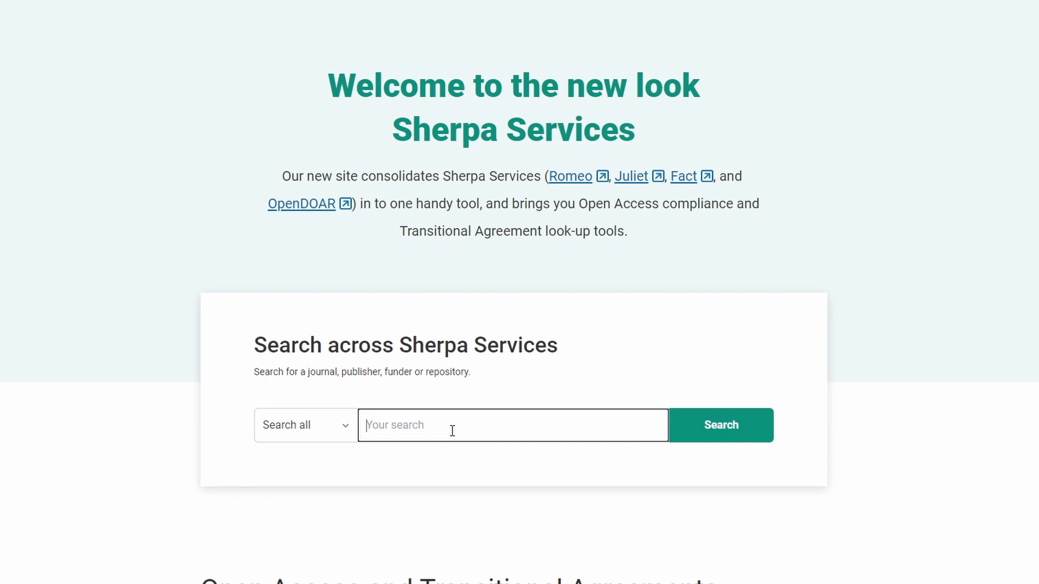
pyautogui.write('Ocean Engineering')
pyautogui.press('Return')
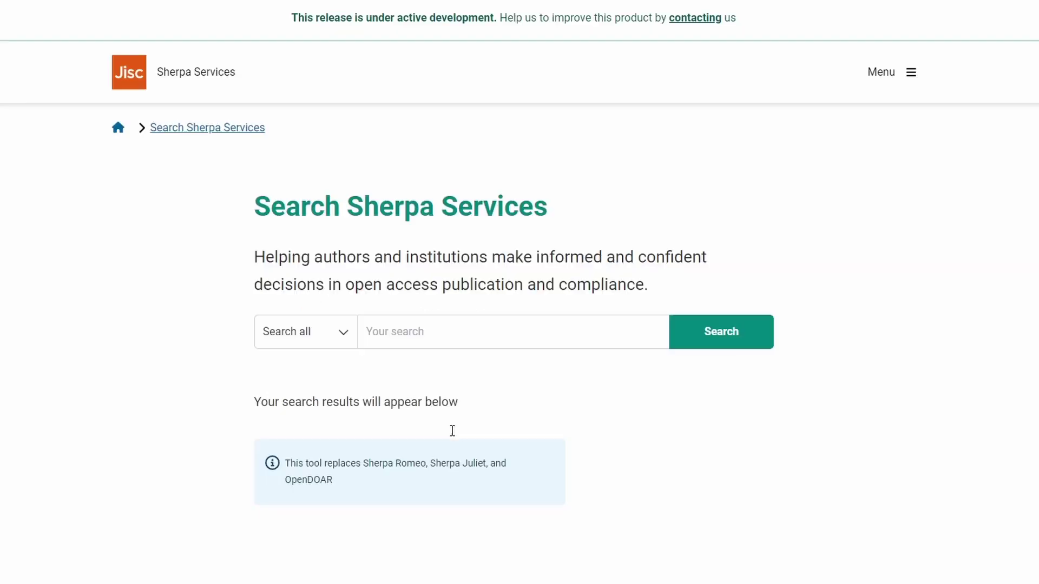
# - Open the Ocean Engineering journal entry and examine the open access options in its journal policy
pyautogui.scroll(-5, 479, 395)
pyautogui.click(459, 381)
pyautogui.scroll(-6, 465, 378)
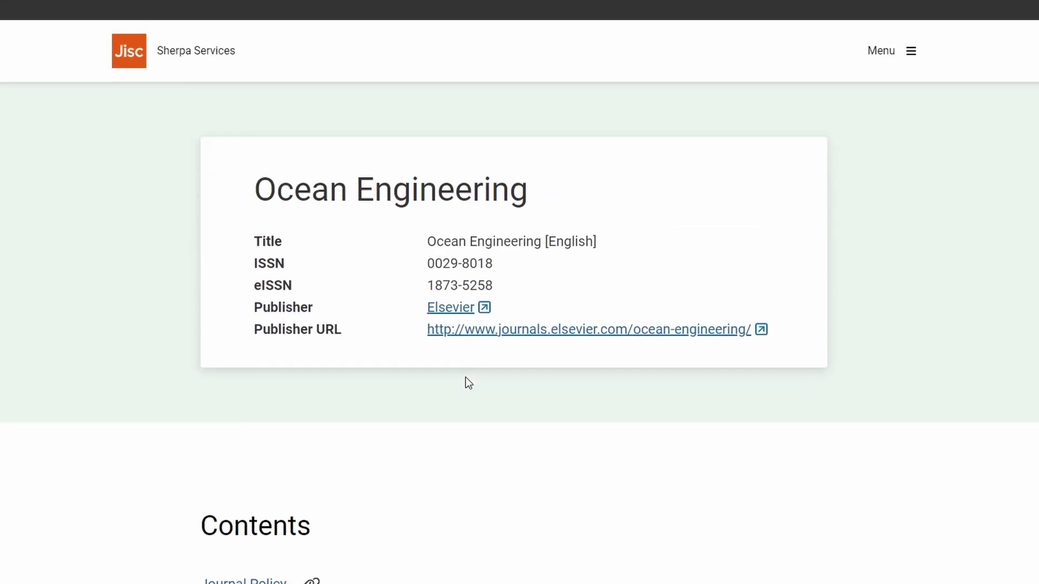
pyautogui.scroll(-10, 469, 383)
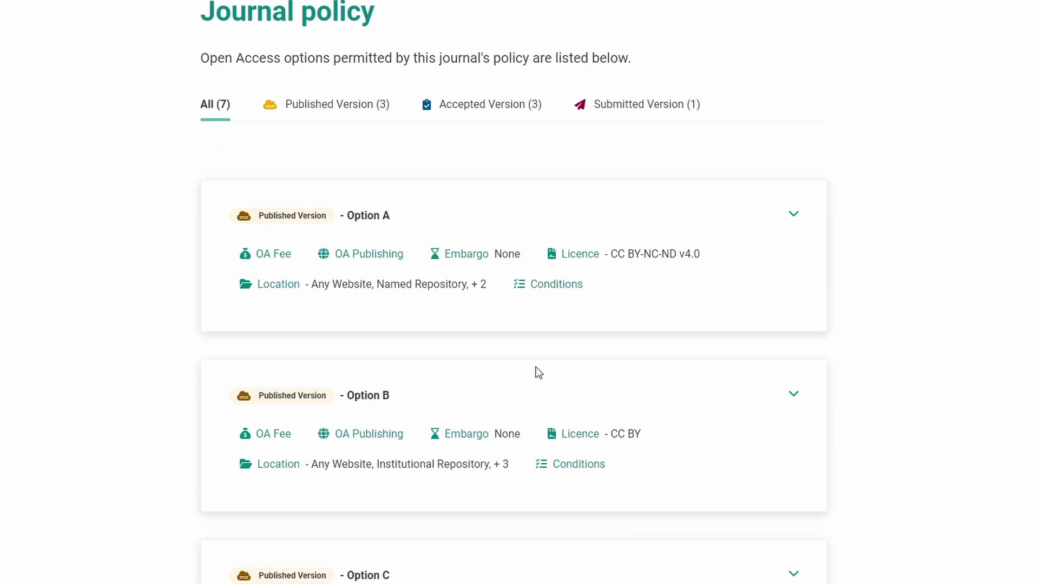
# - Compare the published and accepted version options in the Ocean Engineering policy, expanding Accepted Version Option B to check its embargo
pyautogui.scroll(-1, 539, 372)
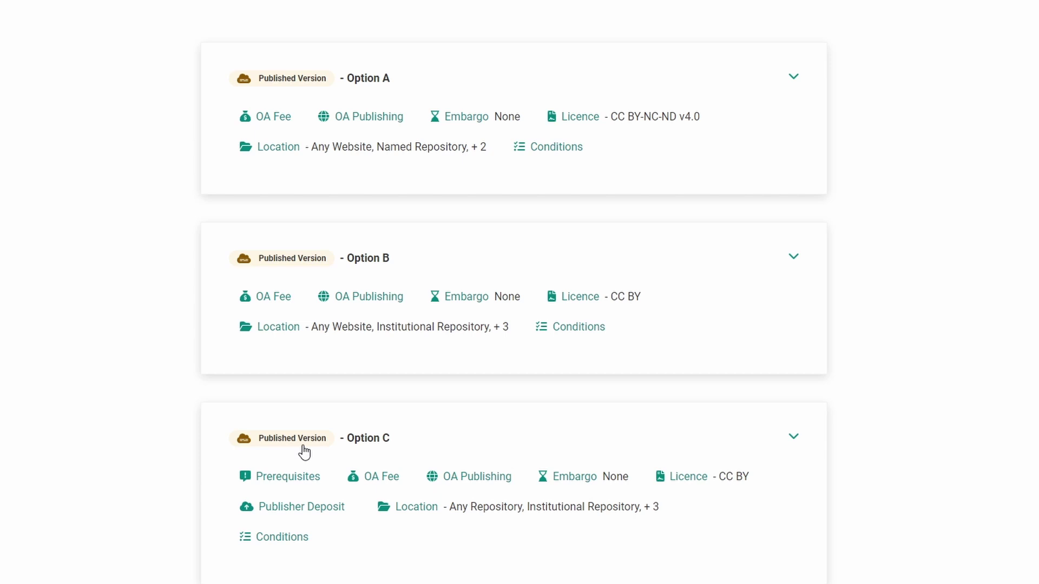
pyautogui.scroll(-4, 172, 371)
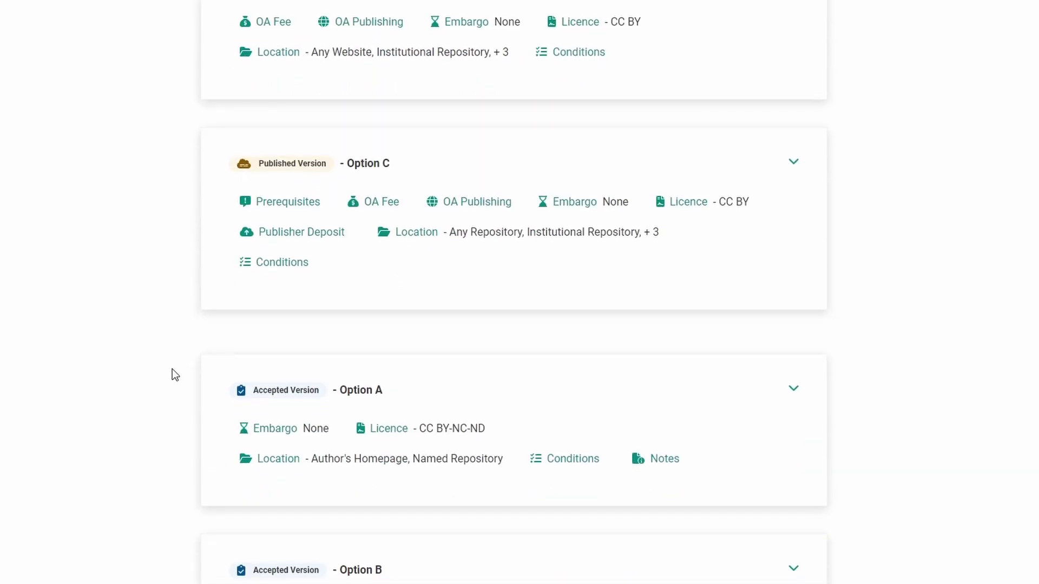
pyautogui.scroll(-4, 172, 370)
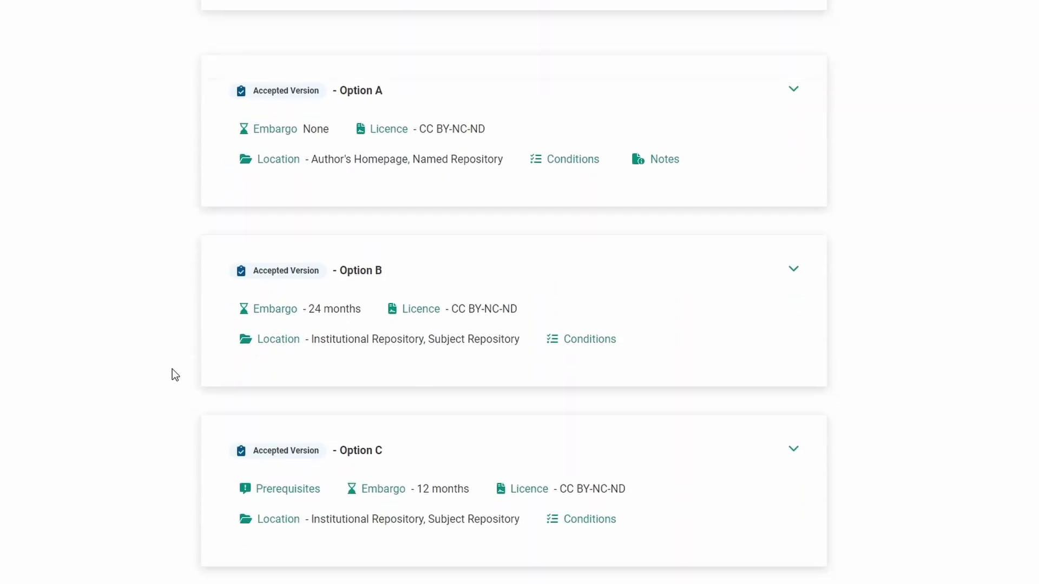
pyautogui.scroll(-1, 172, 371)
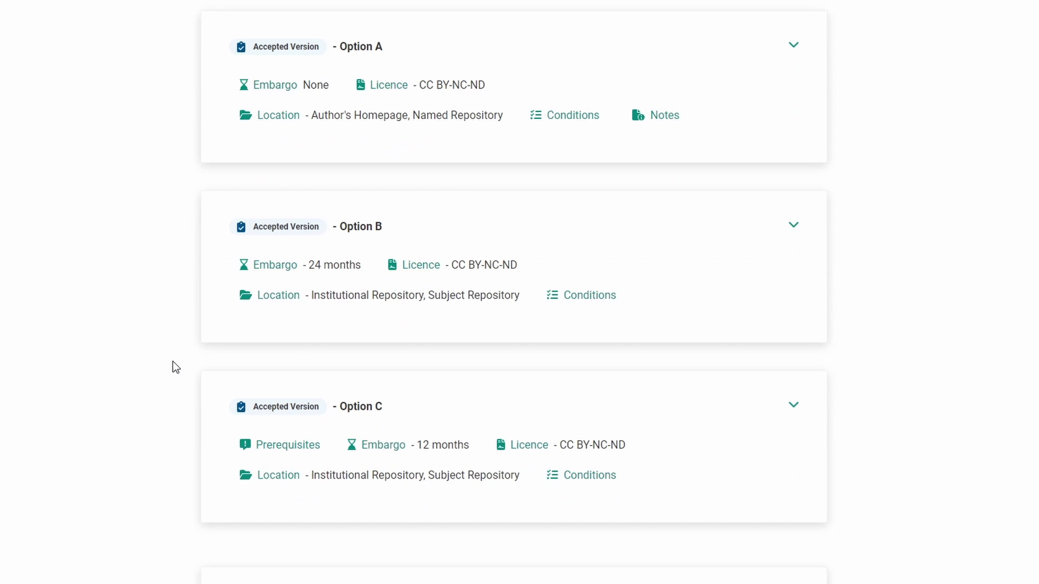
pyautogui.click(354, 299)
pyautogui.moveTo(421, 270); pyautogui.dragTo(487, 276)
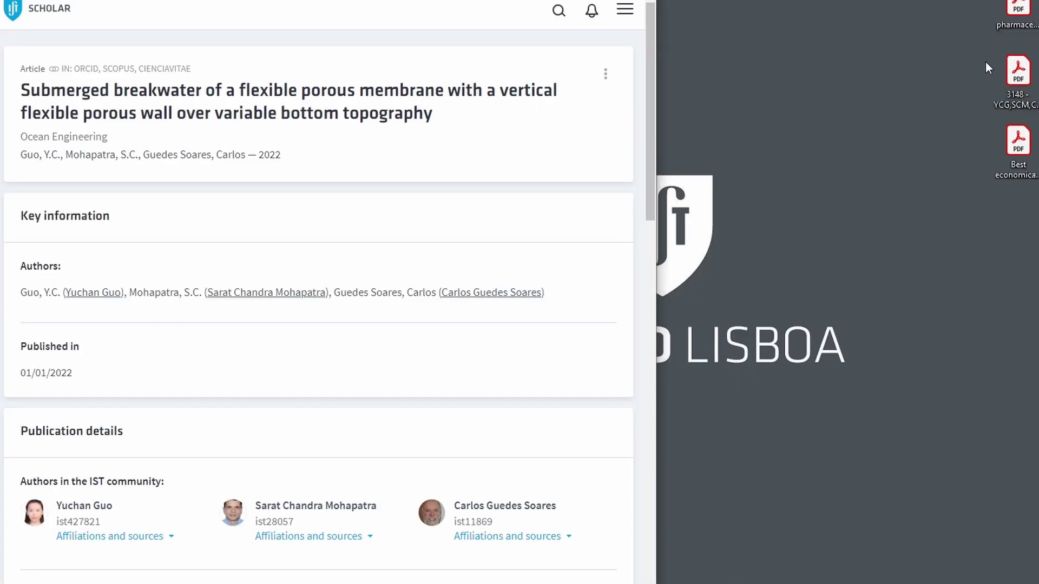
# - Open the Submerged breakwater record for editing and add the 3148 article PDF from the desktop to its files
pyautogui.click(605, 73)
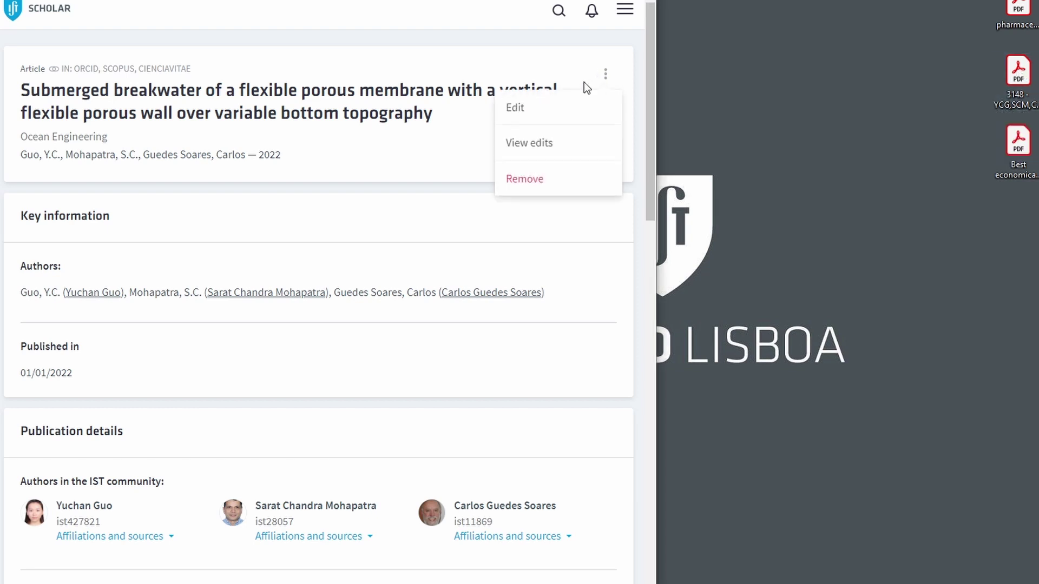
pyautogui.click(544, 114)
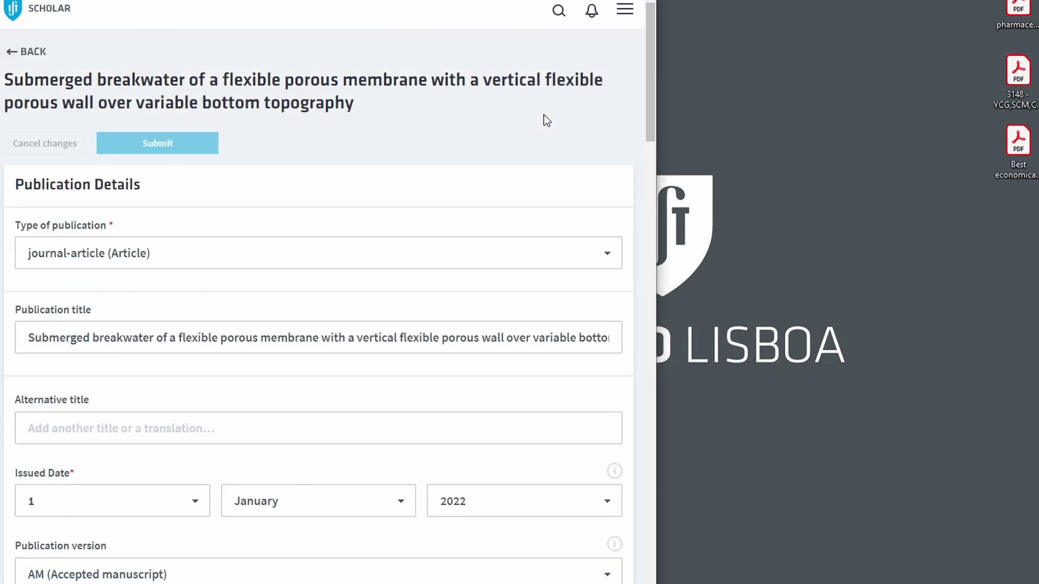
pyautogui.scroll(-15, 544, 114)
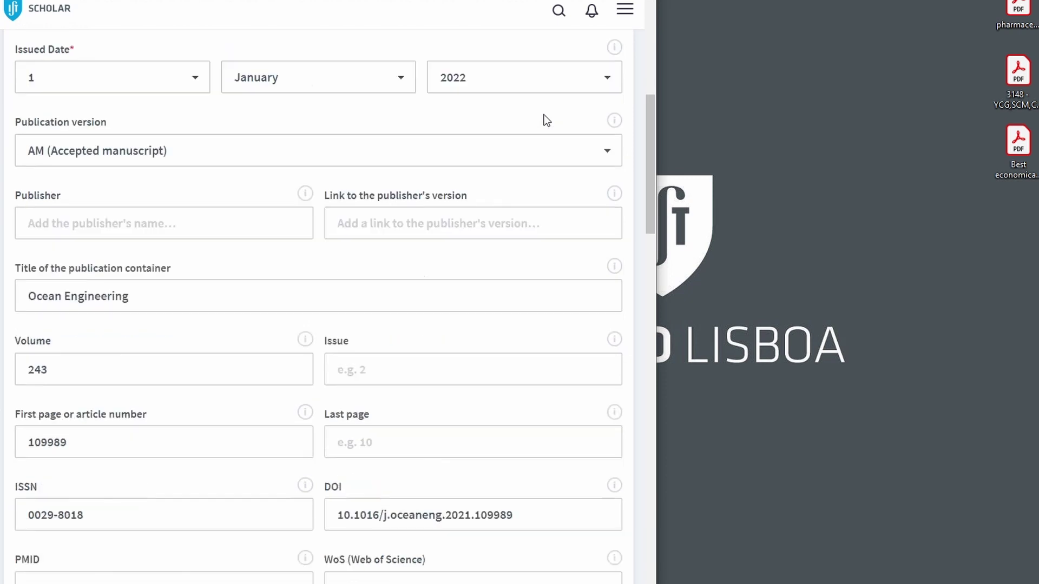
pyautogui.scroll(-20, 544, 115)
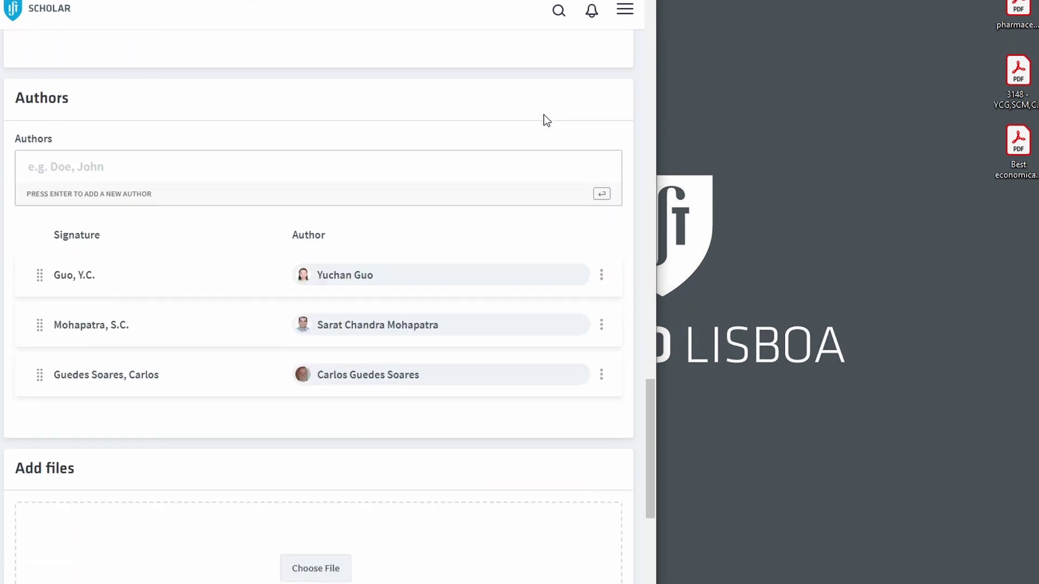
pyautogui.moveTo(1018, 73); pyautogui.dragTo(314, 232)
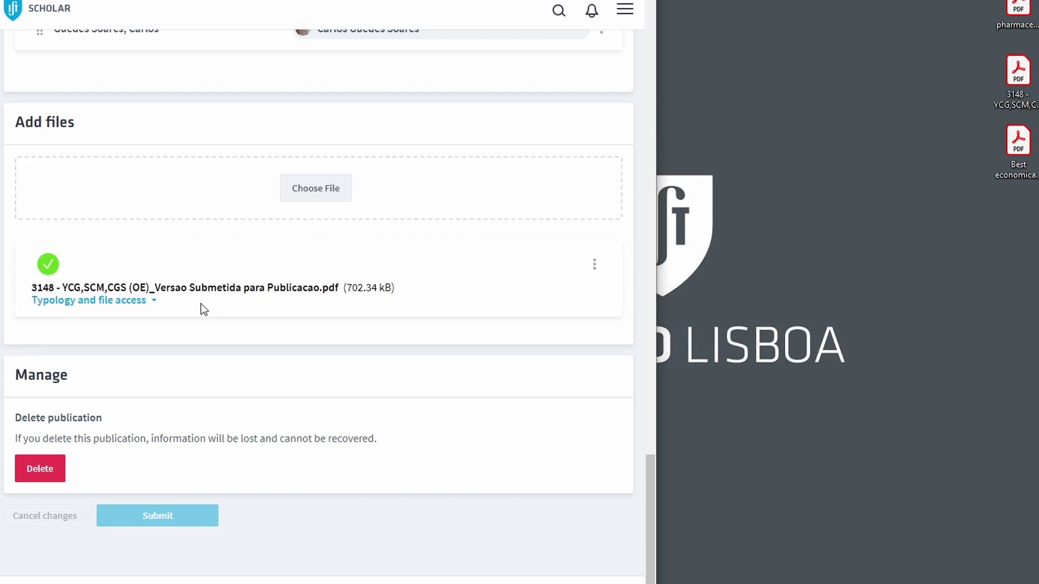
# - Set the uploaded PDF's type of file to Full Text and its file access to Embargoed access
pyautogui.click(154, 301)
pyautogui.click(126, 356)
pyautogui.click(105, 394)
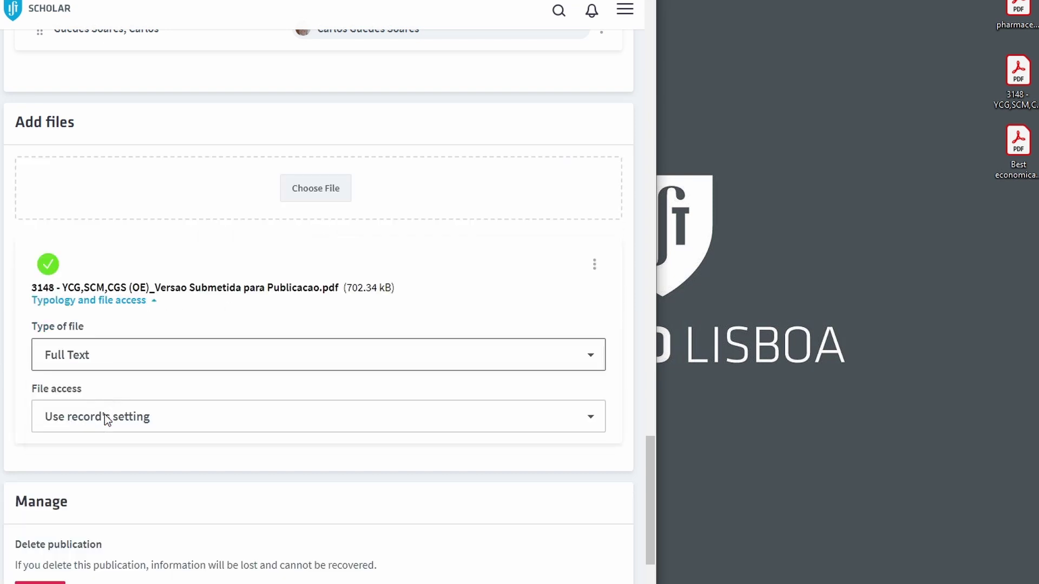
pyautogui.click(105, 414)
pyautogui.click(102, 474)
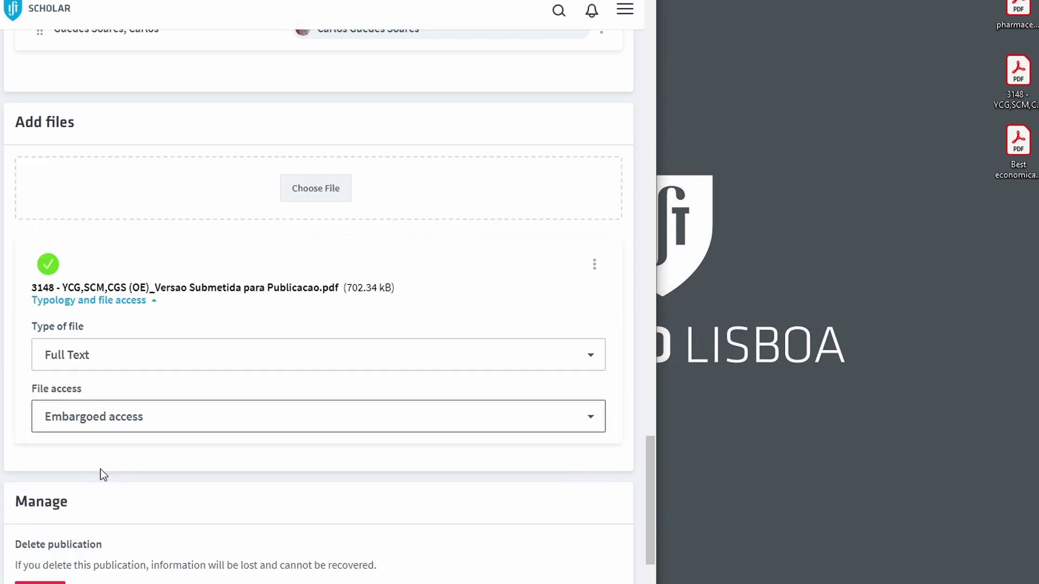
# - Set the record's rights type to Embargoed access and check the date available fields
pyautogui.scroll(15, 176, 435)
pyautogui.scroll(4, 180, 431)
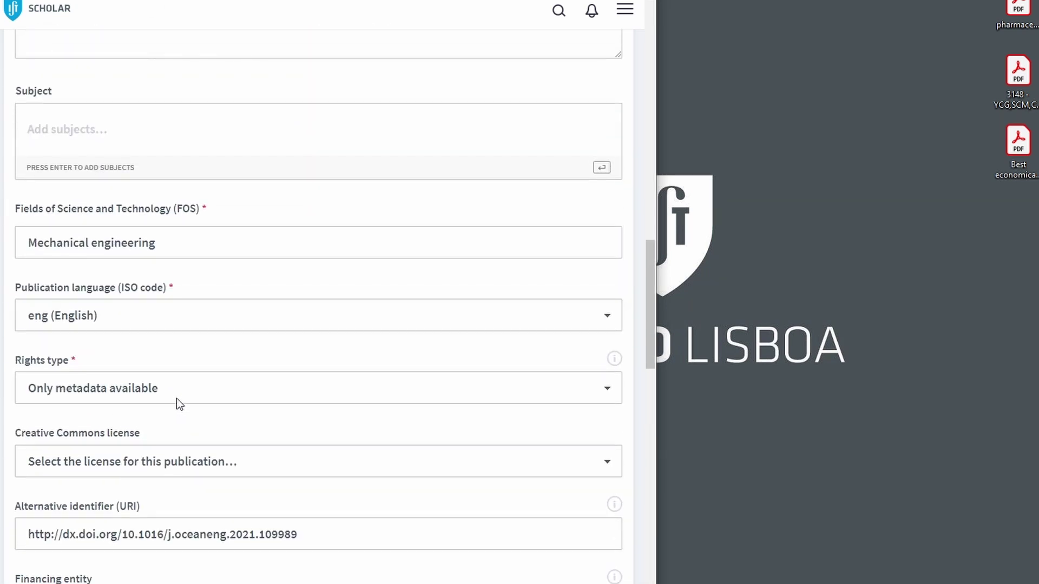
pyautogui.click(178, 395)
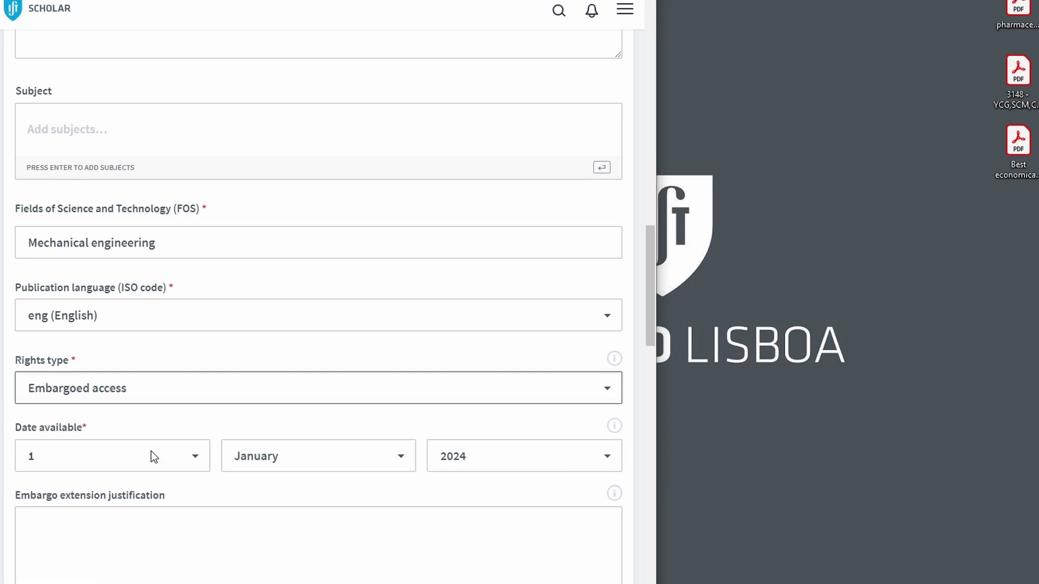
pyautogui.scroll(-4, 151, 455)
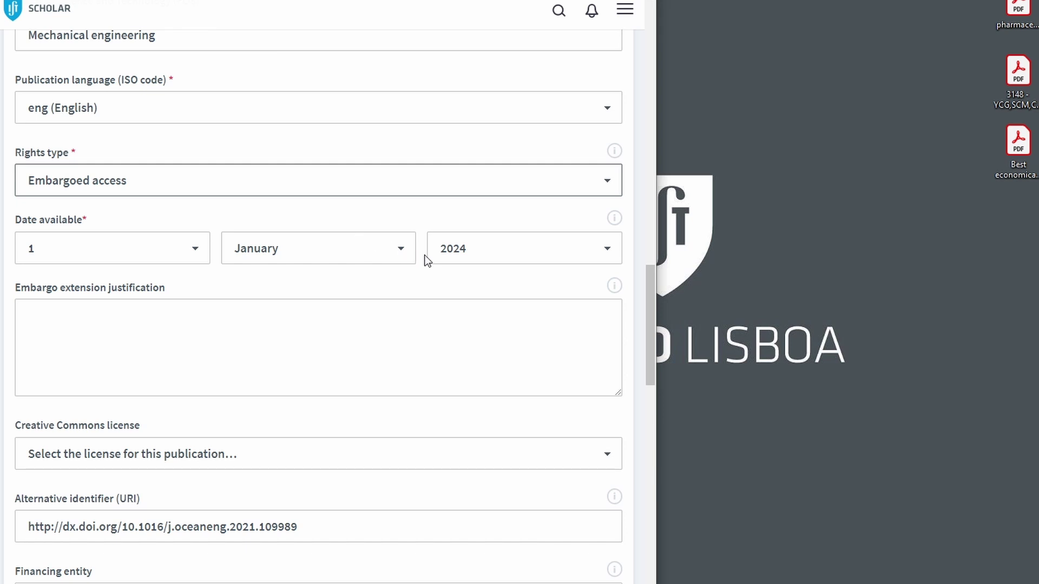
# - Choose AM (Accepted manuscript) as the publication version and submit the record's changes
pyautogui.scroll(20, 231, 225)
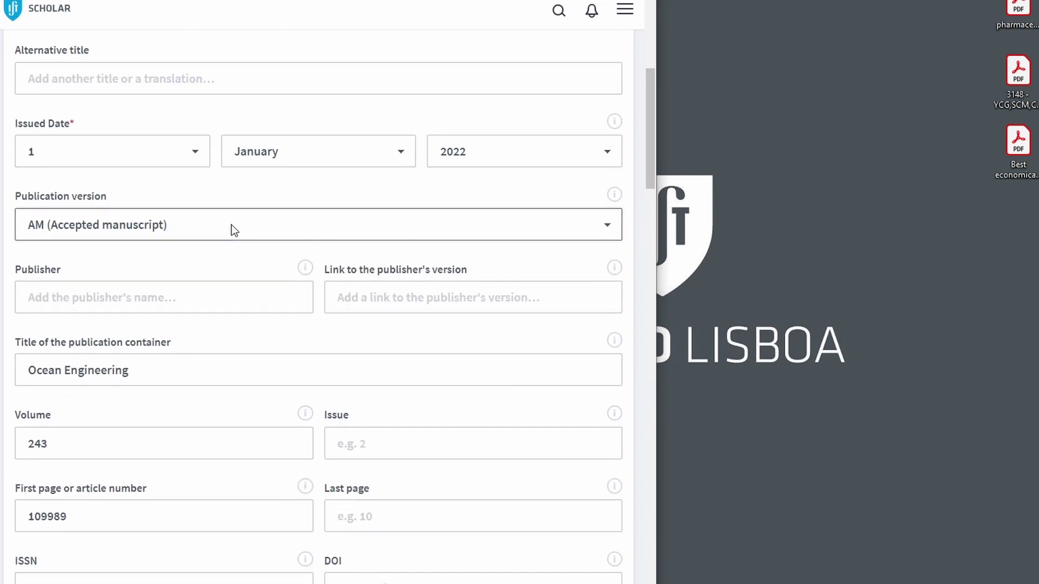
pyautogui.scroll(2, 232, 225)
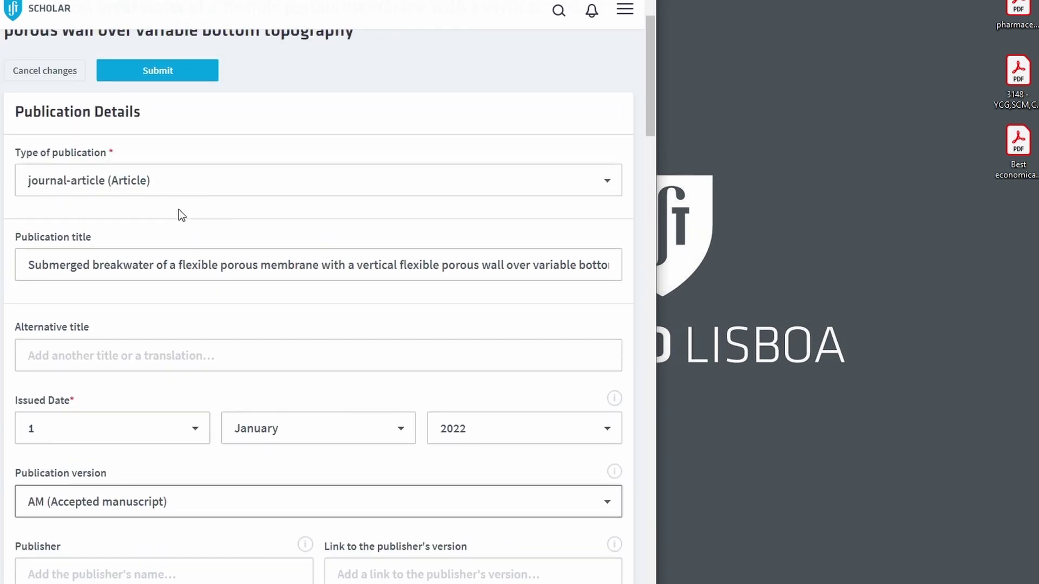
pyautogui.scroll(-3, 179, 213)
pyautogui.click(165, 294)
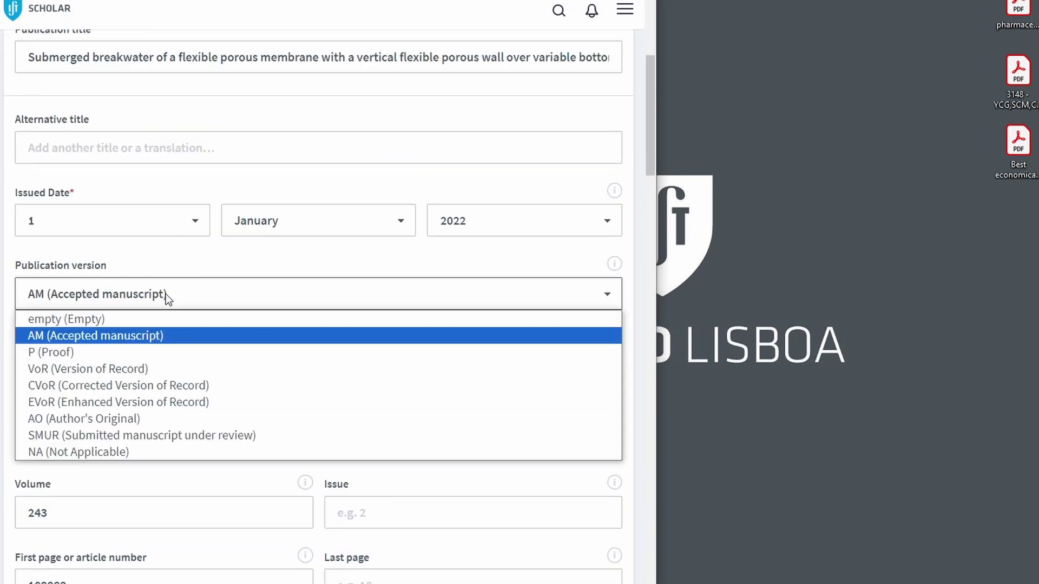
pyautogui.click(173, 336)
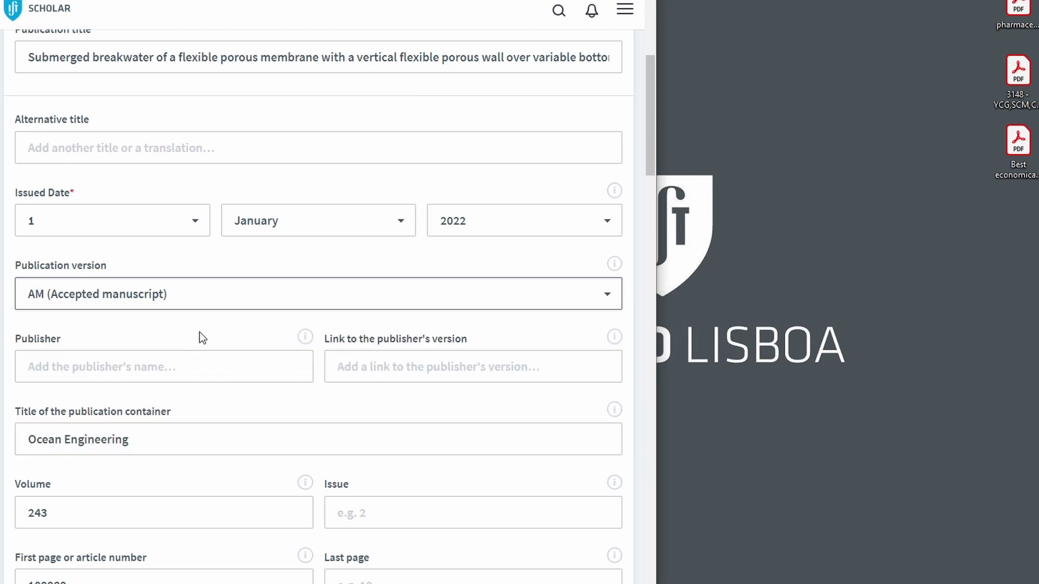
pyautogui.scroll(5, 199, 336)
pyautogui.click(175, 145)
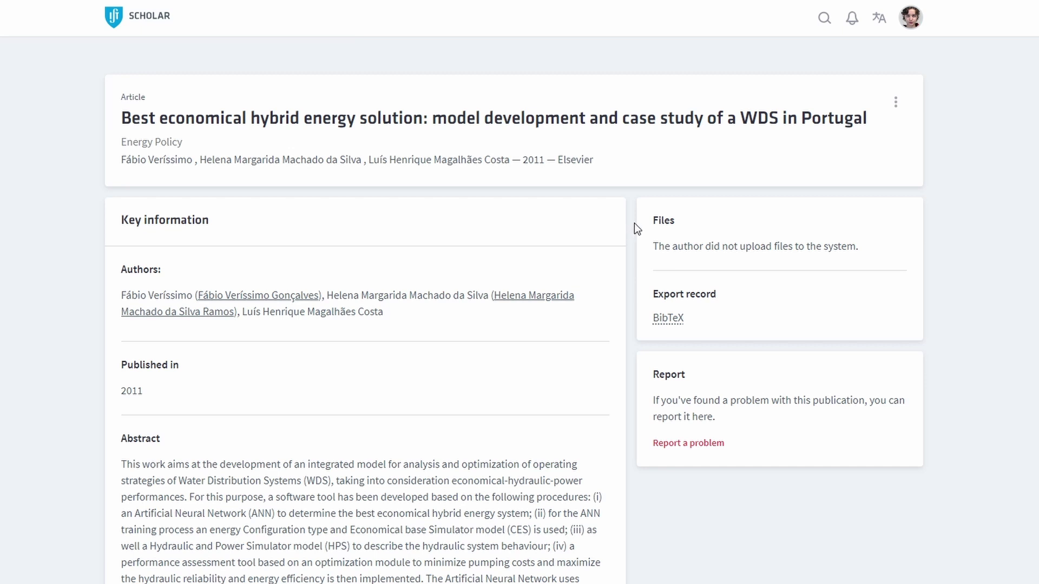
# - Review the Best economical hybrid energy solution record's year and publication details, and open the publisher's article page through its DOI
pyautogui.doubleClick(533, 159)
pyautogui.scroll(-5, 631, 229)
pyautogui.scroll(-12, 631, 233)
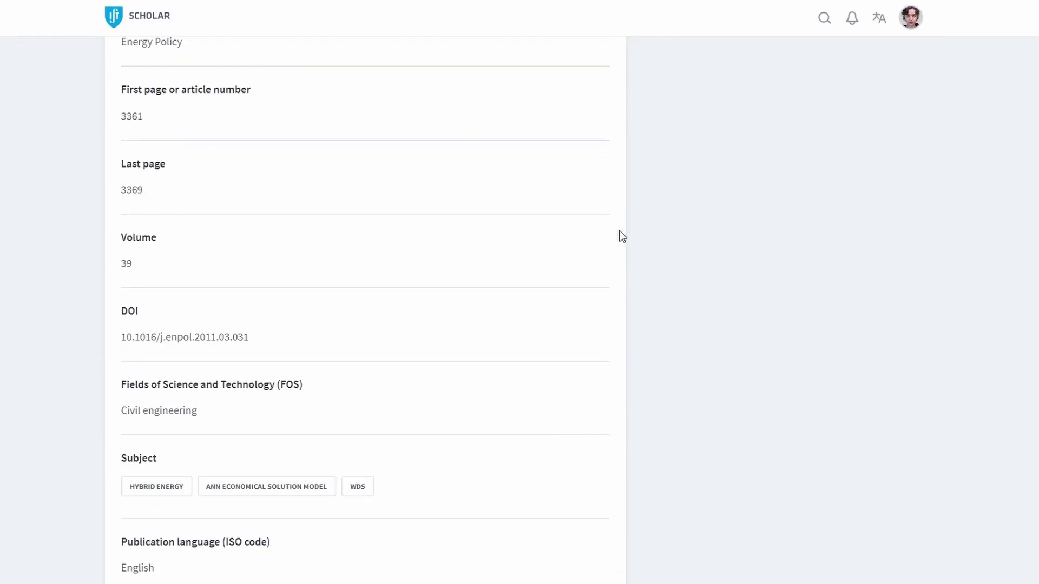
pyautogui.click(155, 204)
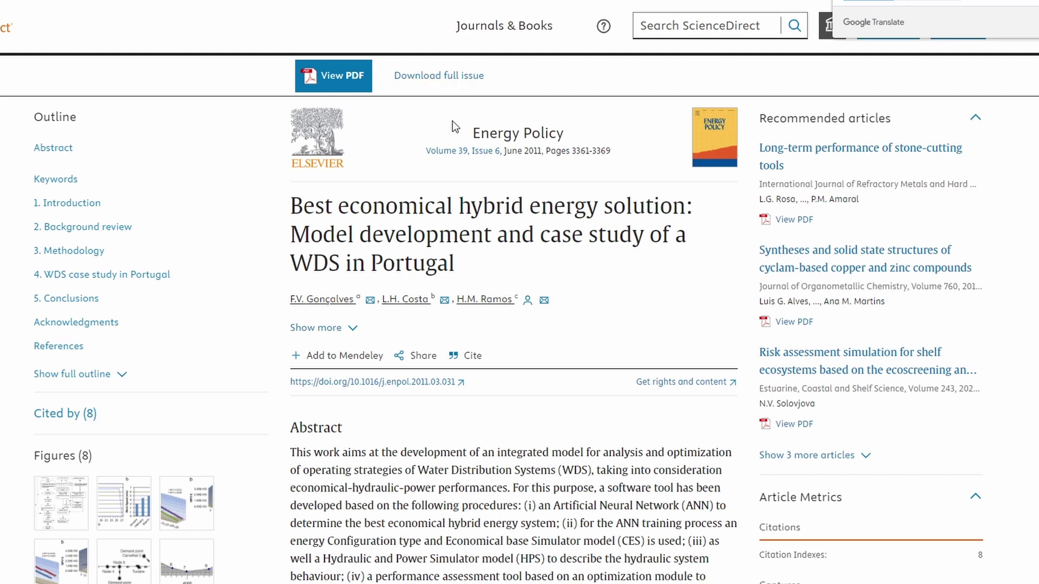
# - Copy the journal title from the publisher's article page and search Sherpa Services for "Energy Policy"
pyautogui.moveTo(471, 133); pyautogui.dragTo(562, 144)
pyautogui.rightClick(563, 145)
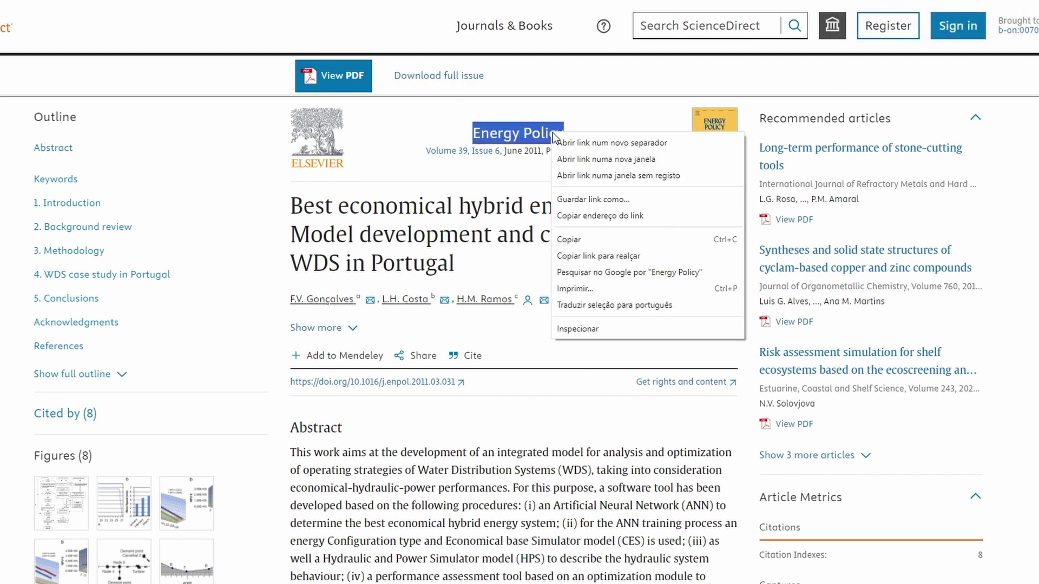
pyautogui.click(572, 238)
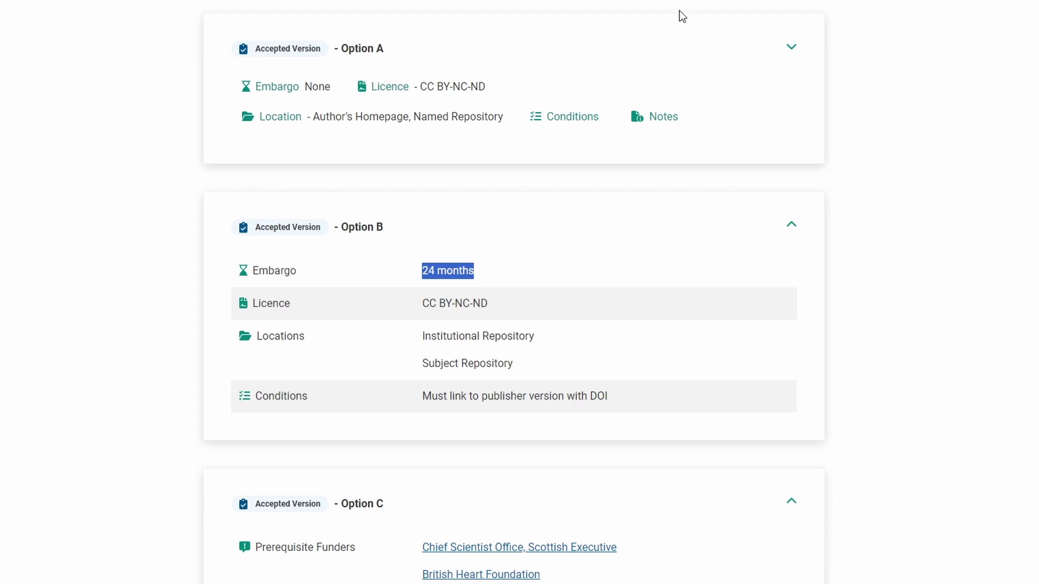
pyautogui.scroll(15, 512, 269)
pyautogui.hotkey('alt', 'Left')
pyautogui.moveTo(461, 415); pyautogui.dragTo(325, 424)
pyautogui.hotkey('ctrl', 'v')
pyautogui.click(325, 425)
pyautogui.click(314, 499)
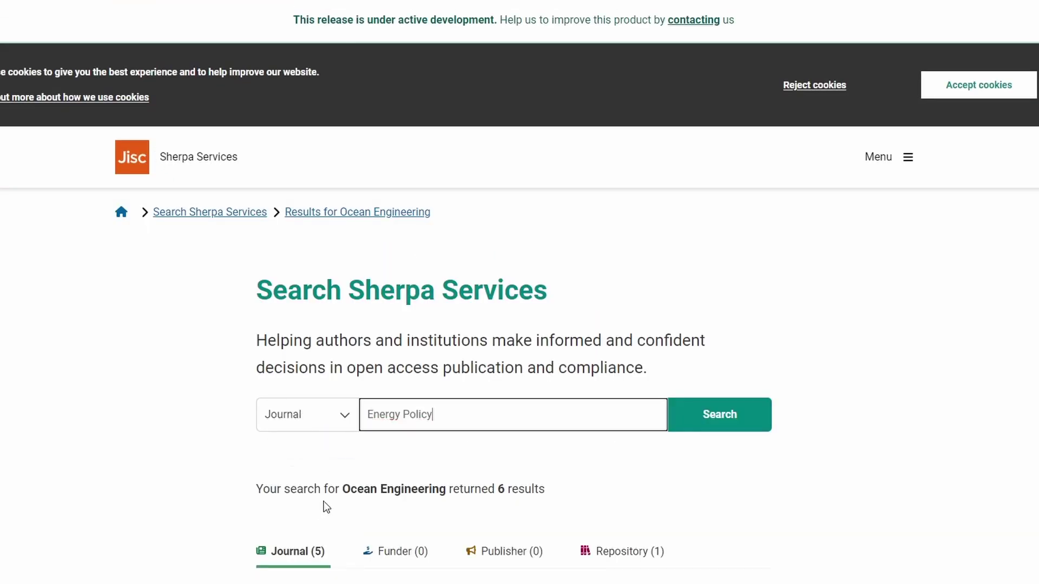
pyautogui.click(703, 422)
# - Open the Energy Policy journal entry and examine its open access options, especially Accepted Version Option B for institutional repositories
pyautogui.scroll(-5, 704, 424)
pyautogui.click(294, 315)
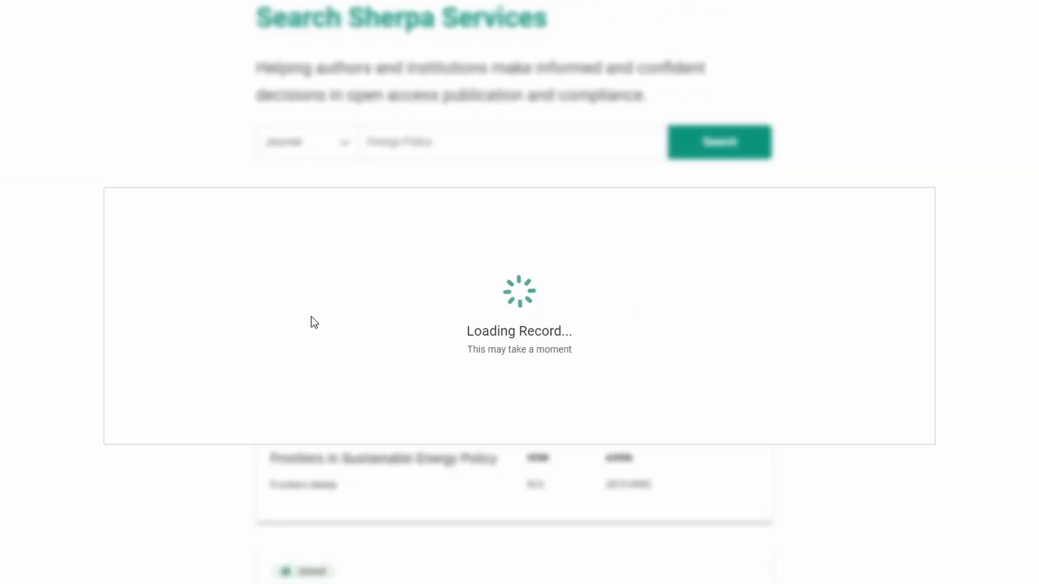
pyautogui.scroll(-5, 332, 323)
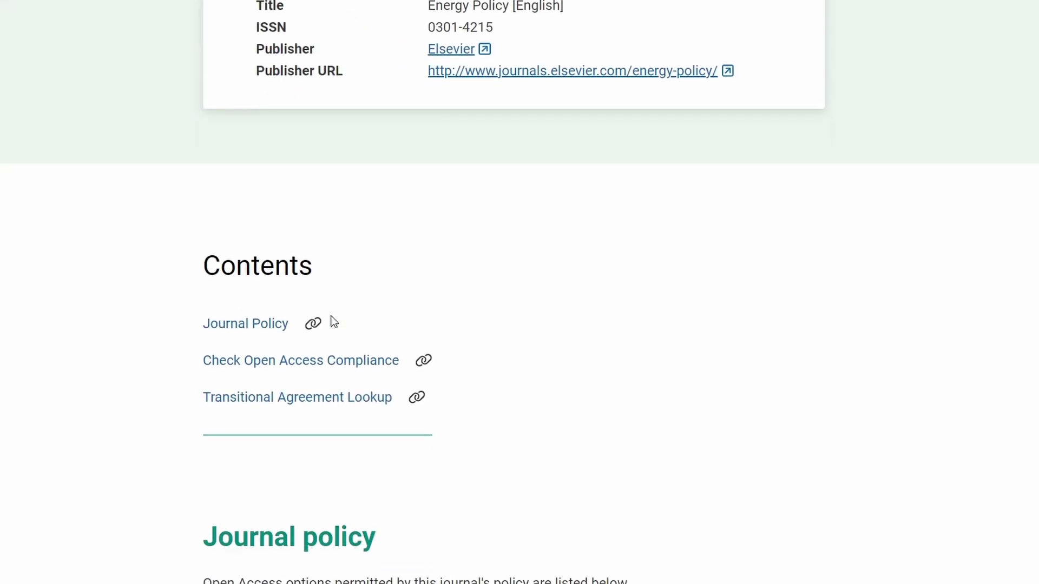
pyautogui.scroll(-6, 334, 321)
pyautogui.scroll(-4, 334, 321)
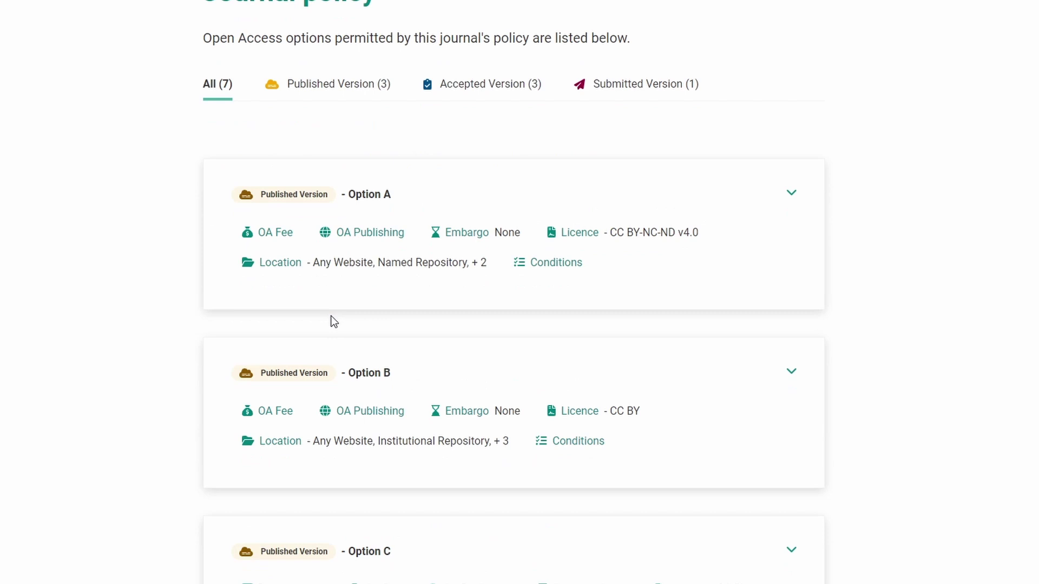
pyautogui.scroll(-5, 334, 322)
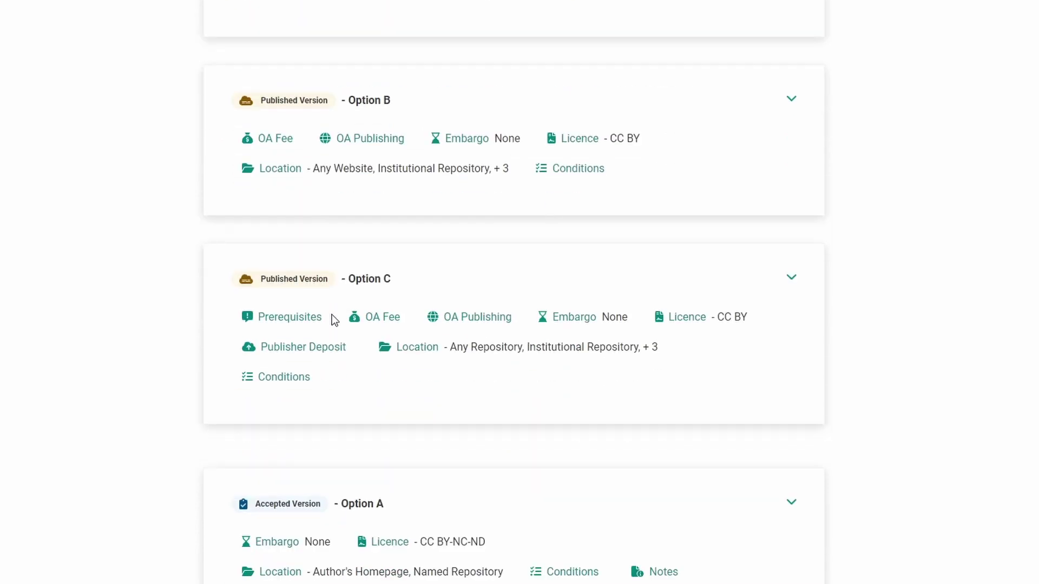
pyautogui.scroll(-8, 332, 317)
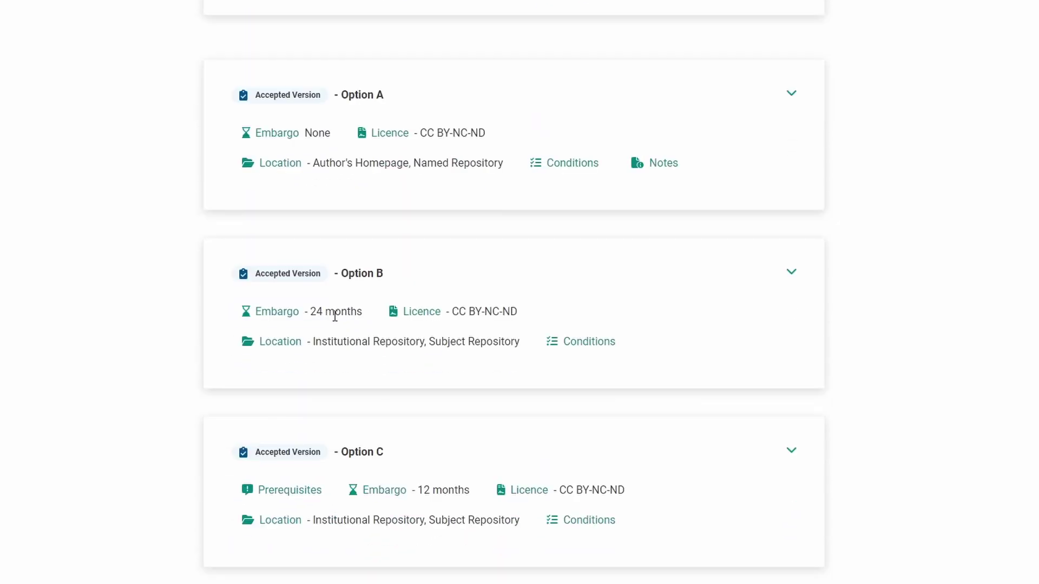
pyautogui.moveTo(314, 341); pyautogui.dragTo(424, 341)
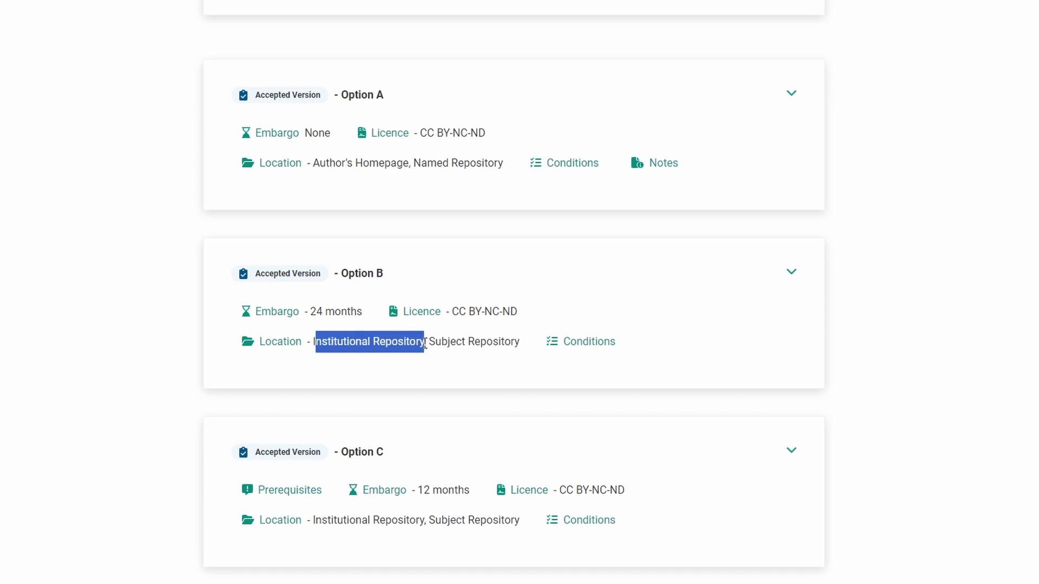
pyautogui.scroll(-1, 790, 205)
pyautogui.click(790, 206)
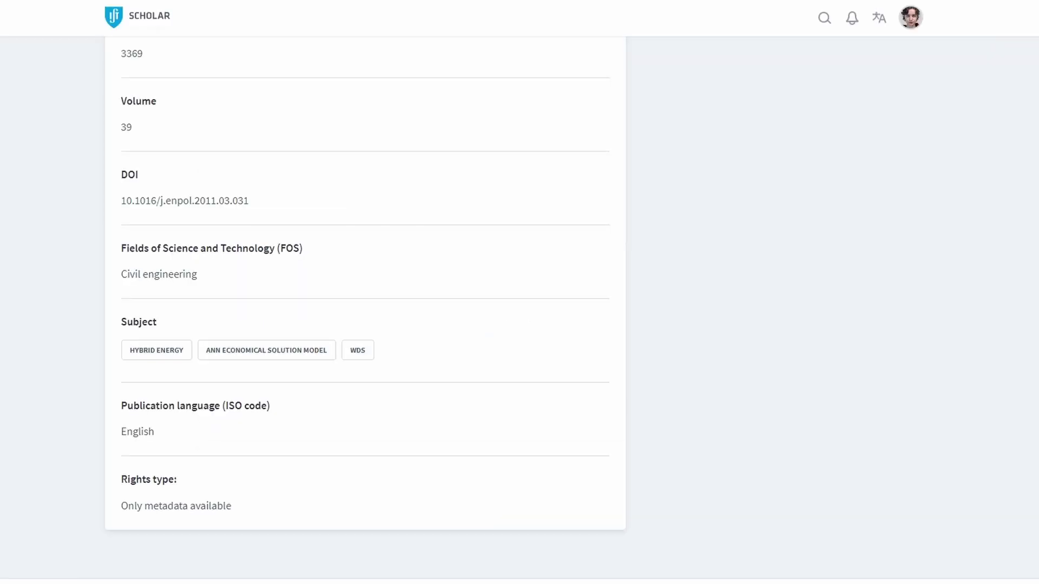
# - Open the Best economical hybrid energy solution record for editing, with its Add files section beside the desktop PDFs
pyautogui.scroll(15, 765, 476)
pyautogui.click(895, 102)
pyautogui.click(840, 138)
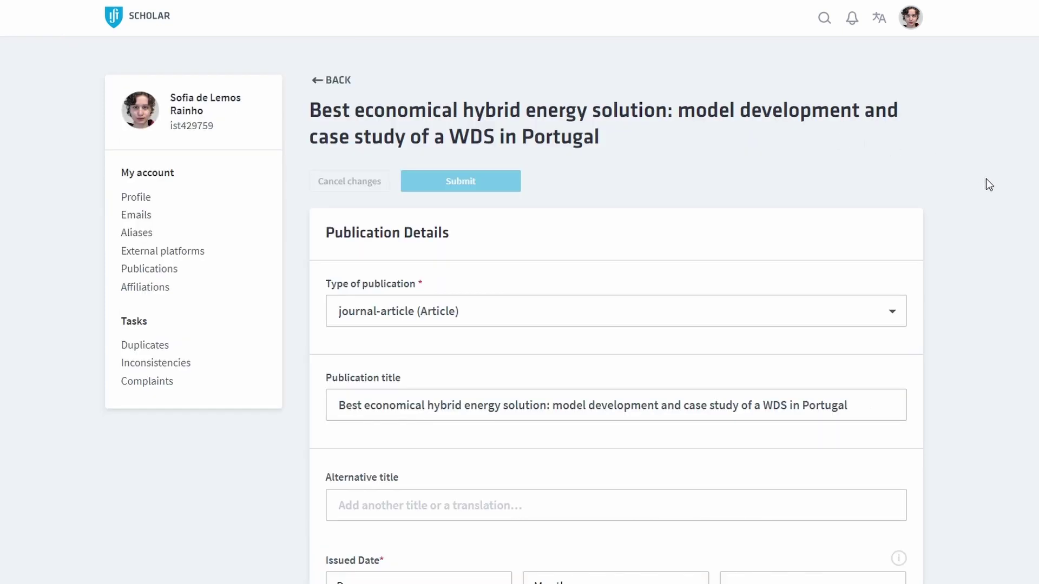
pyautogui.press('super+Left')
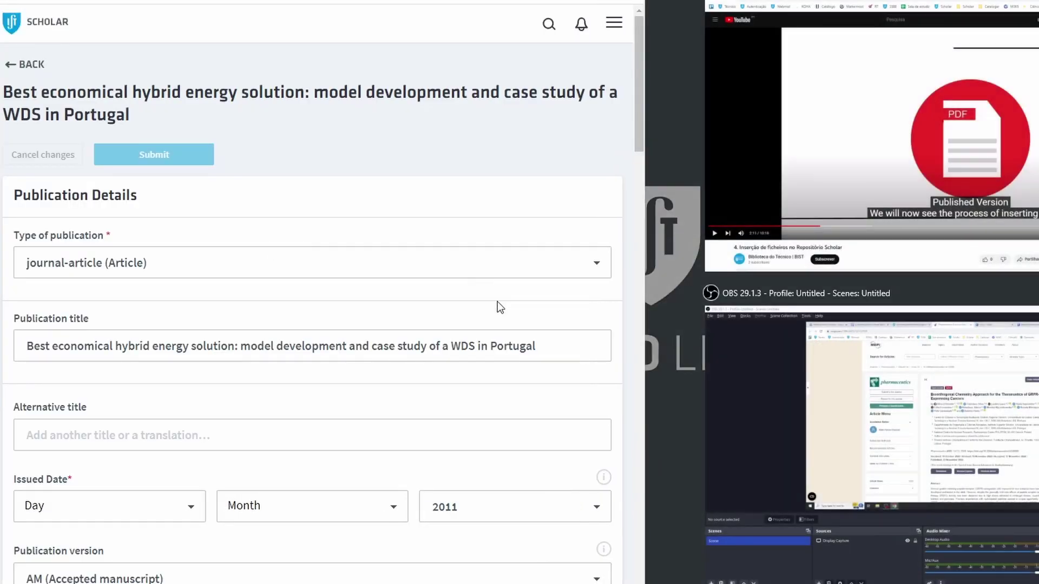
pyautogui.click(536, 240)
pyautogui.scroll(-15, 544, 240)
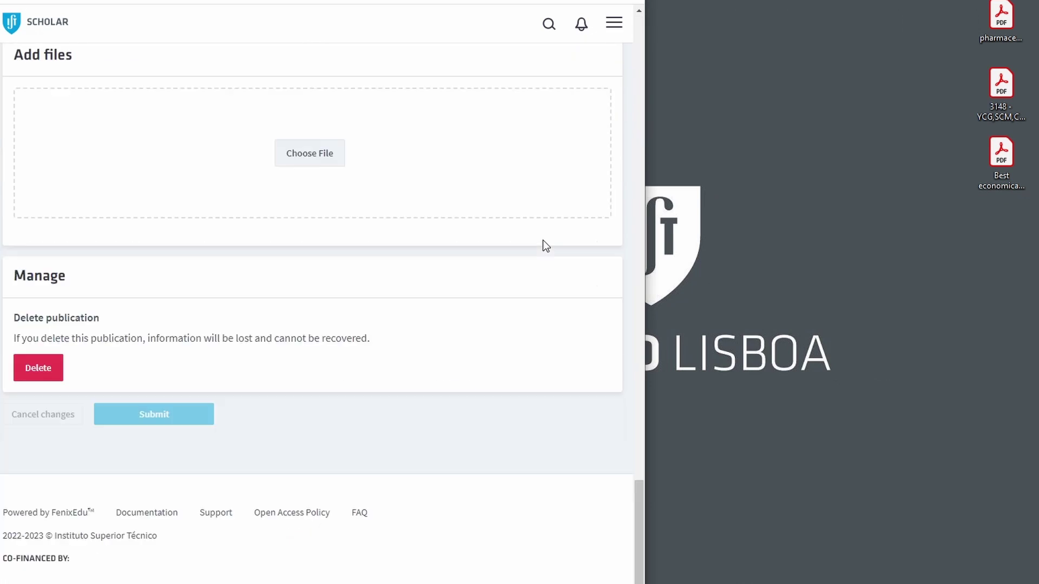
# - Upload the Best economical hybrid energy solution PDF from the desktop and set its type to Full Text with Open access
pyautogui.moveTo(990, 167); pyautogui.dragTo(335, 134)
pyautogui.scroll(2, 284, 291)
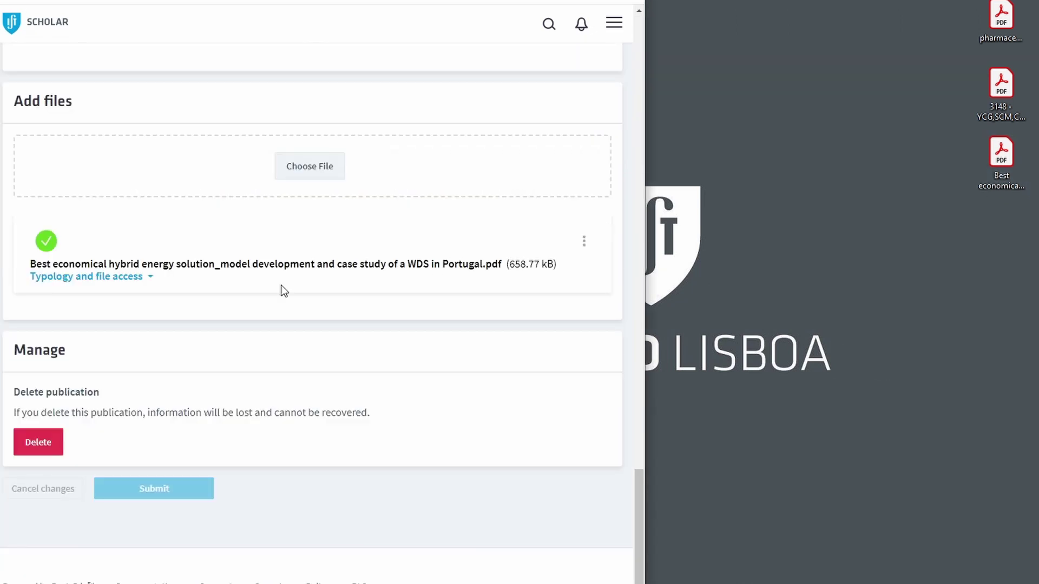
pyautogui.click(49, 277)
pyautogui.click(67, 331)
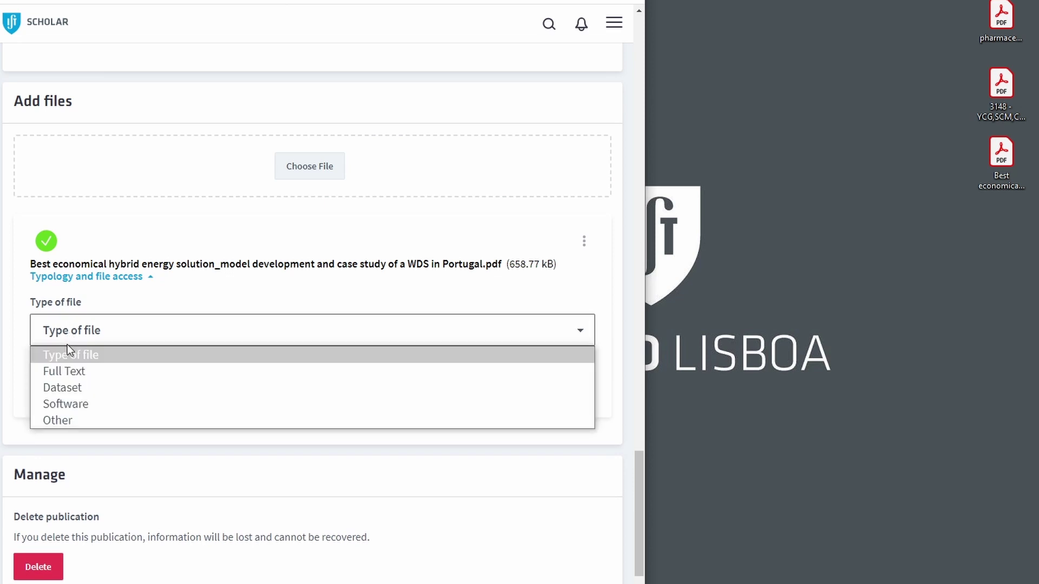
pyautogui.click(70, 371)
pyautogui.click(73, 389)
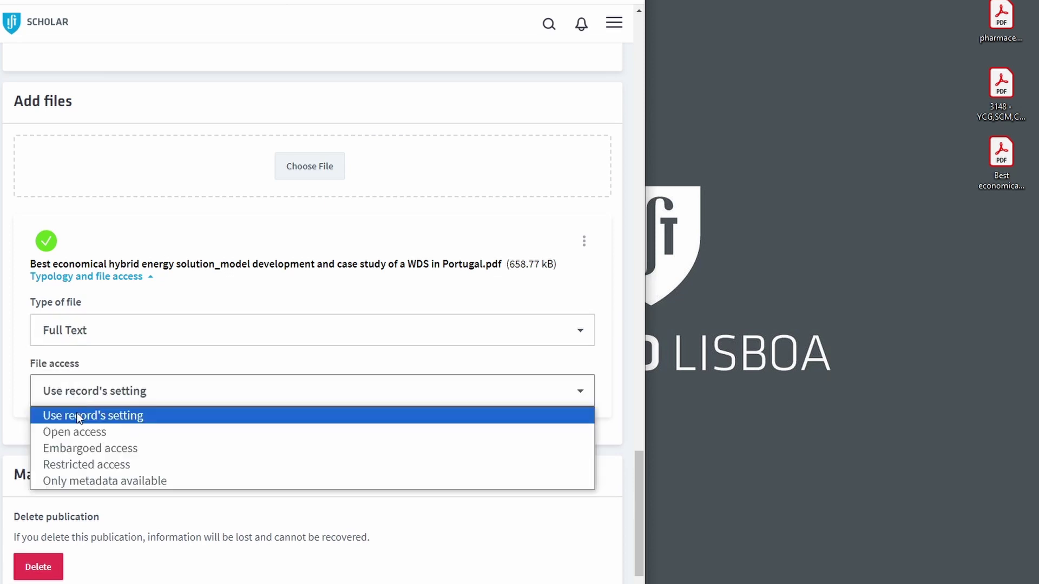
pyautogui.click(80, 430)
# - Set the publication's rights type to Open access
pyautogui.scroll(3, 144, 430)
pyautogui.scroll(15, 144, 430)
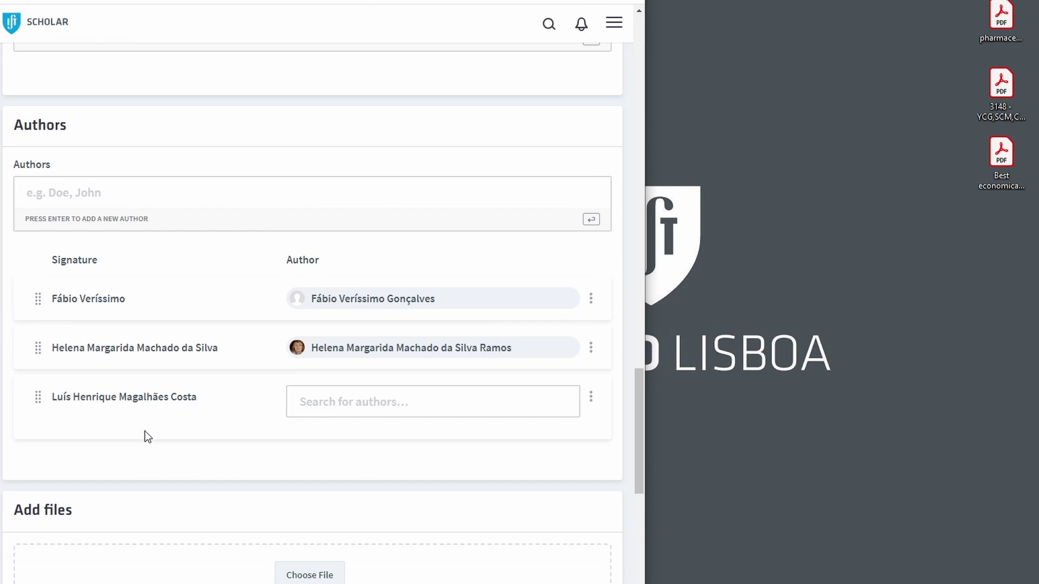
pyautogui.click(128, 283)
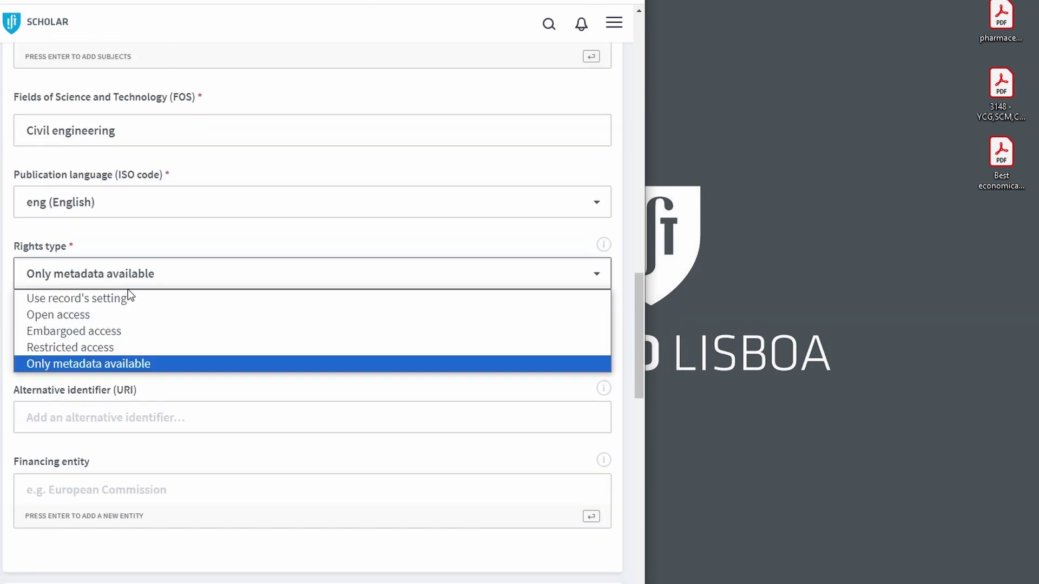
pyautogui.click(107, 314)
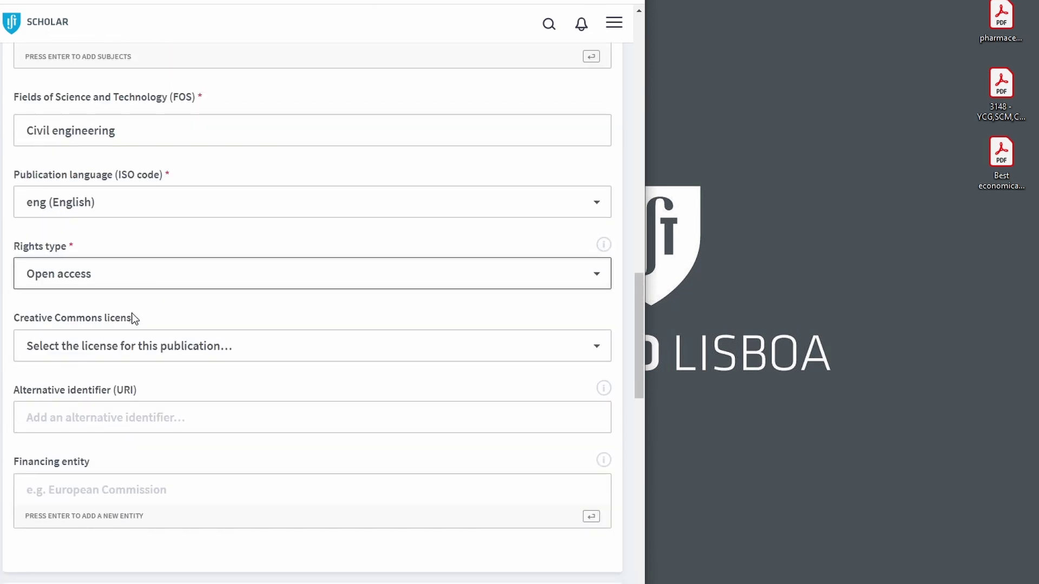
# - Check that the record's publication version is set to AM (Accepted manuscript)
pyautogui.scroll(14, 135, 320)
pyautogui.scroll(9, 135, 319)
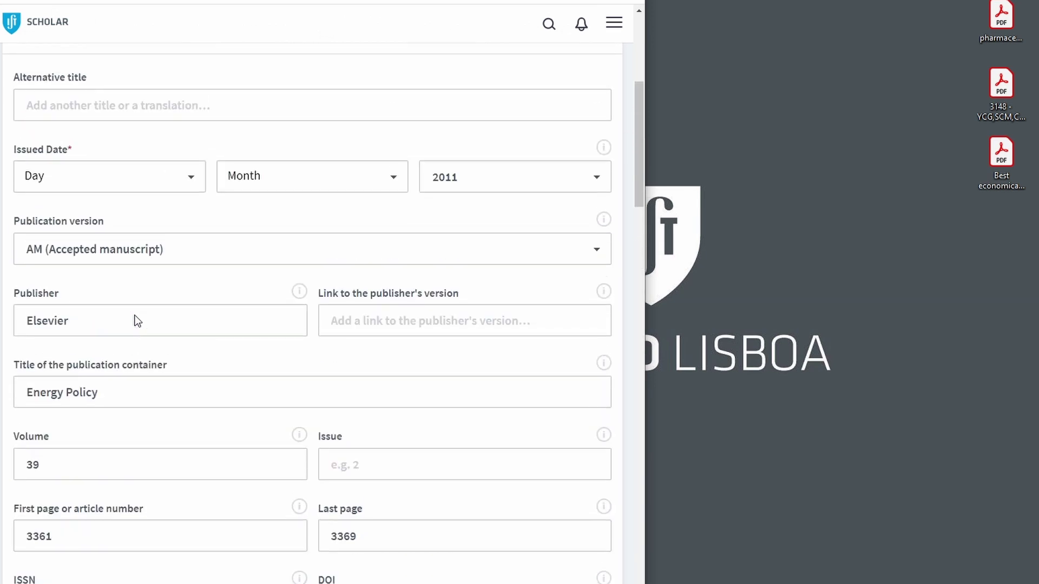
pyautogui.scroll(-4, 125, 311)
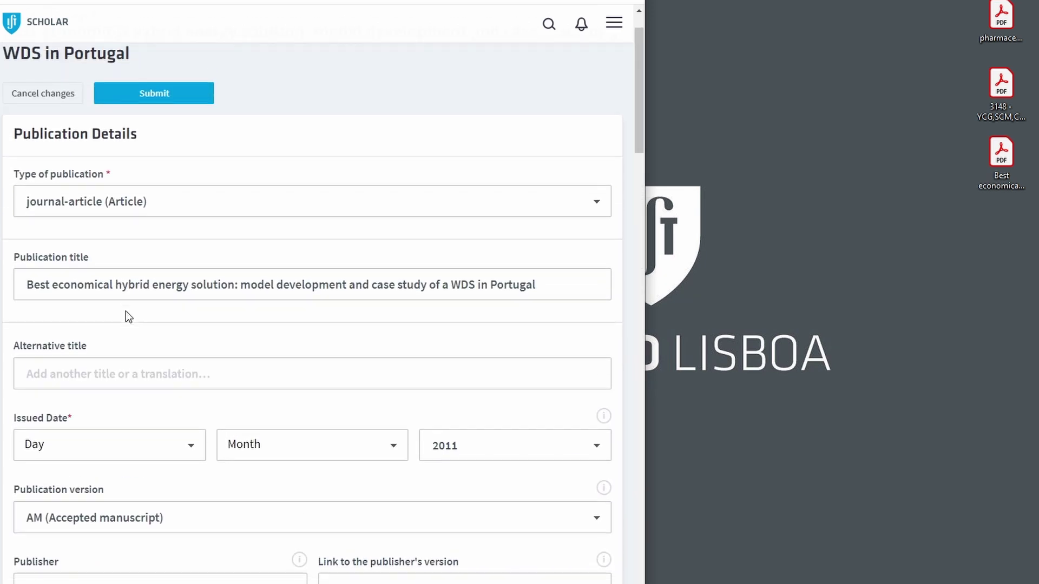
pyautogui.click(114, 320)
pyautogui.click(101, 359)
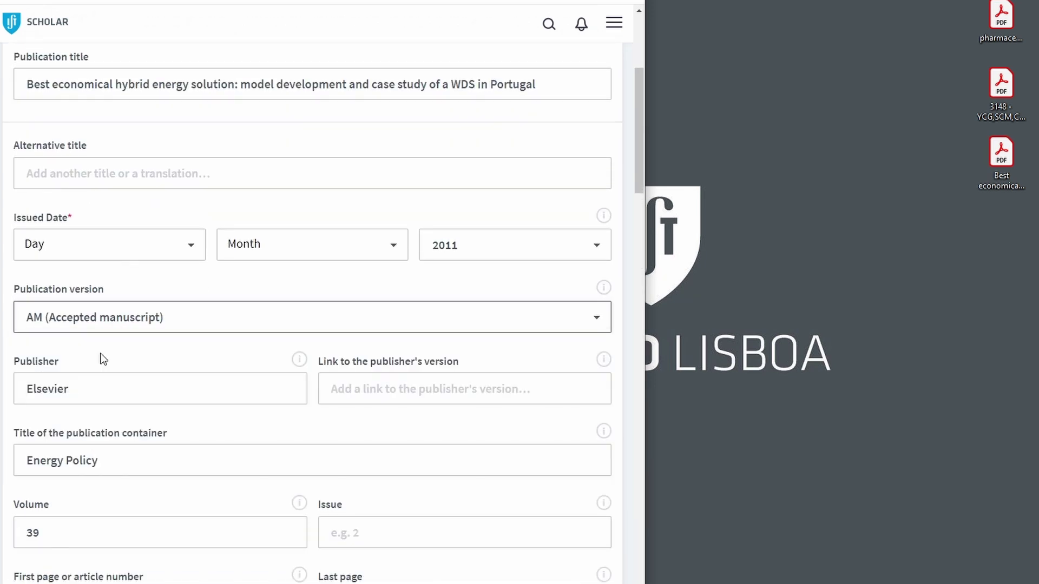
# - Submit the record's changes, maximize the browser window, and return to the publication's page
pyautogui.scroll(4, 123, 350)
pyautogui.click(162, 155)
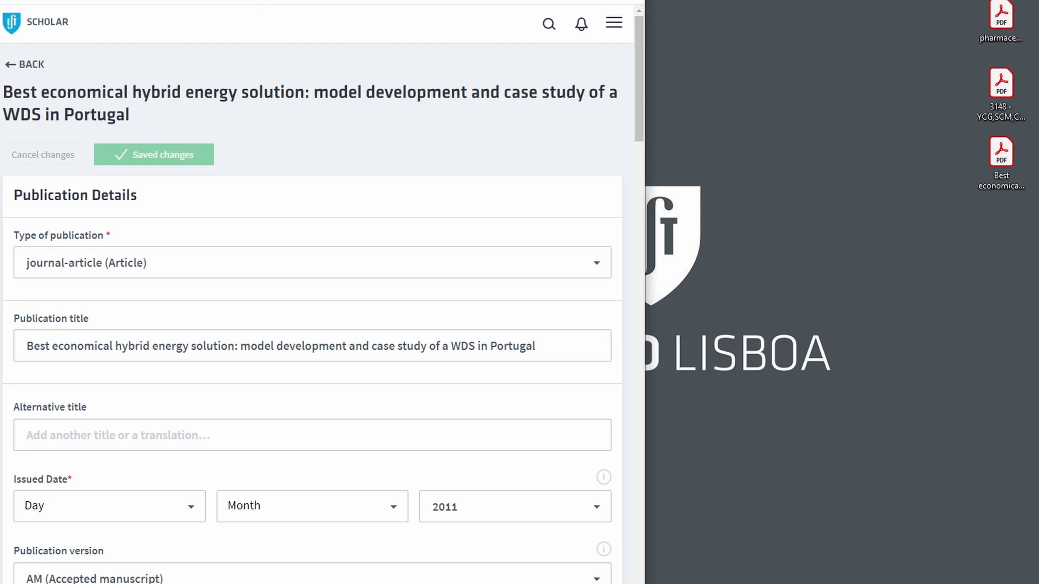
pyautogui.doubleClick(357, 4)
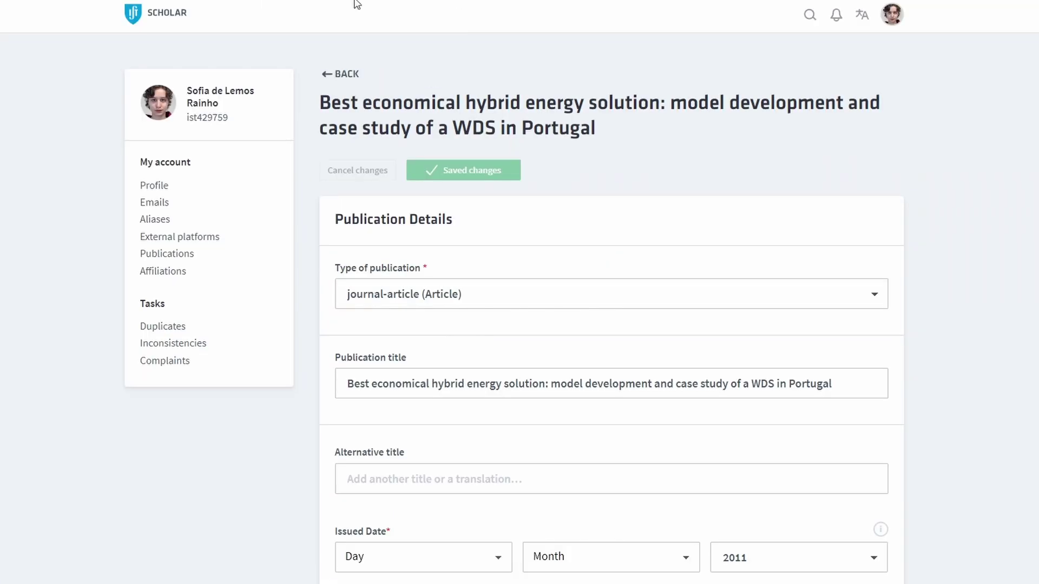
pyautogui.click(341, 76)
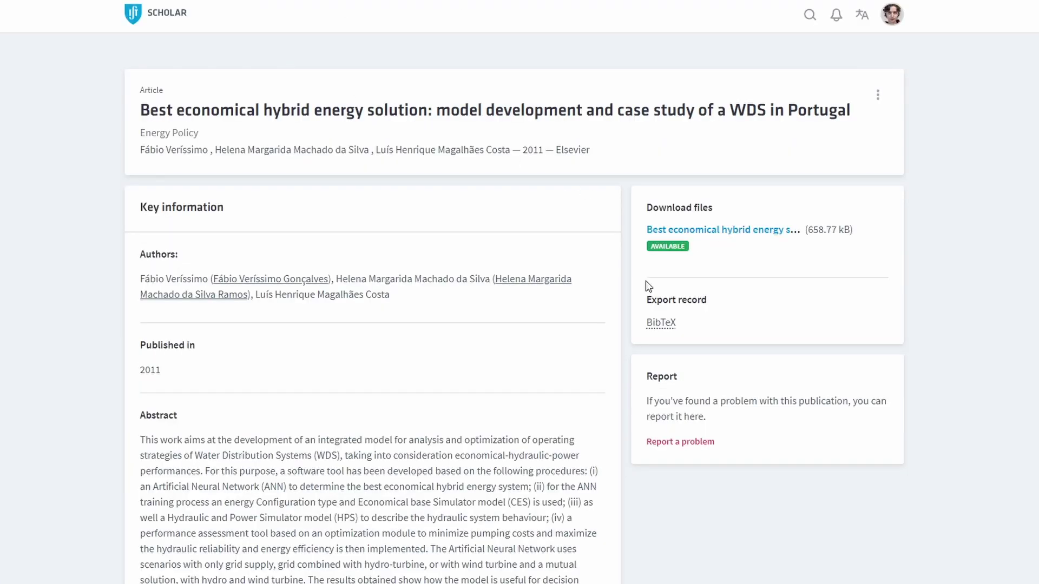